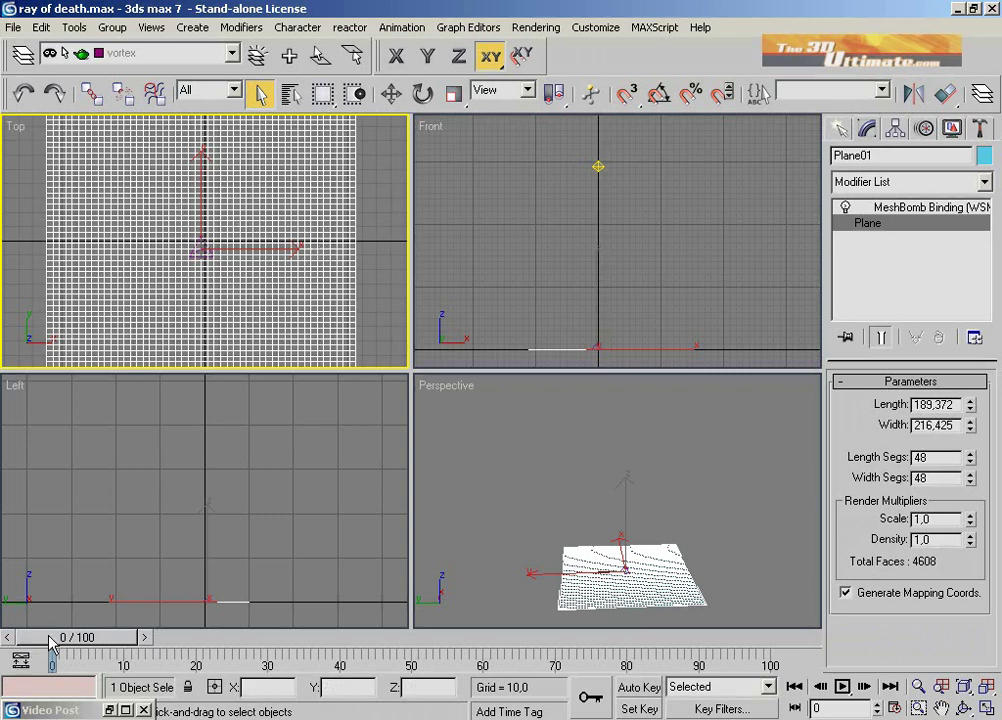
Scrub the animation to frame 49 to watch the debris ring spread, then select MeshBomb Binding.
left_click_drag(55, 645, 453, 640)
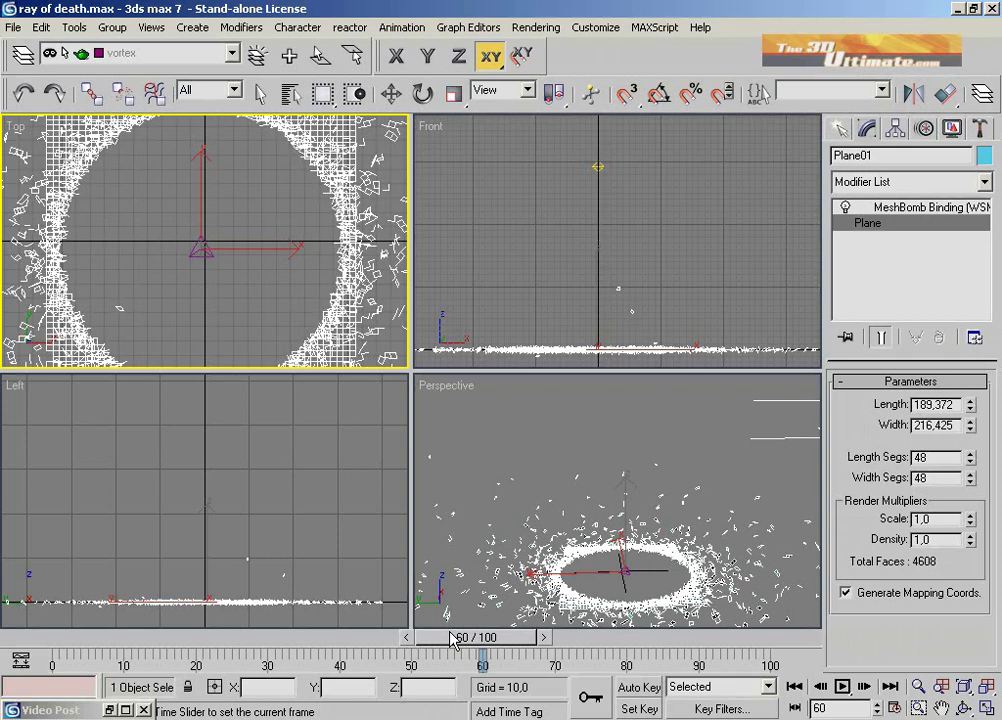
left_click_drag(453, 640, 380, 546)
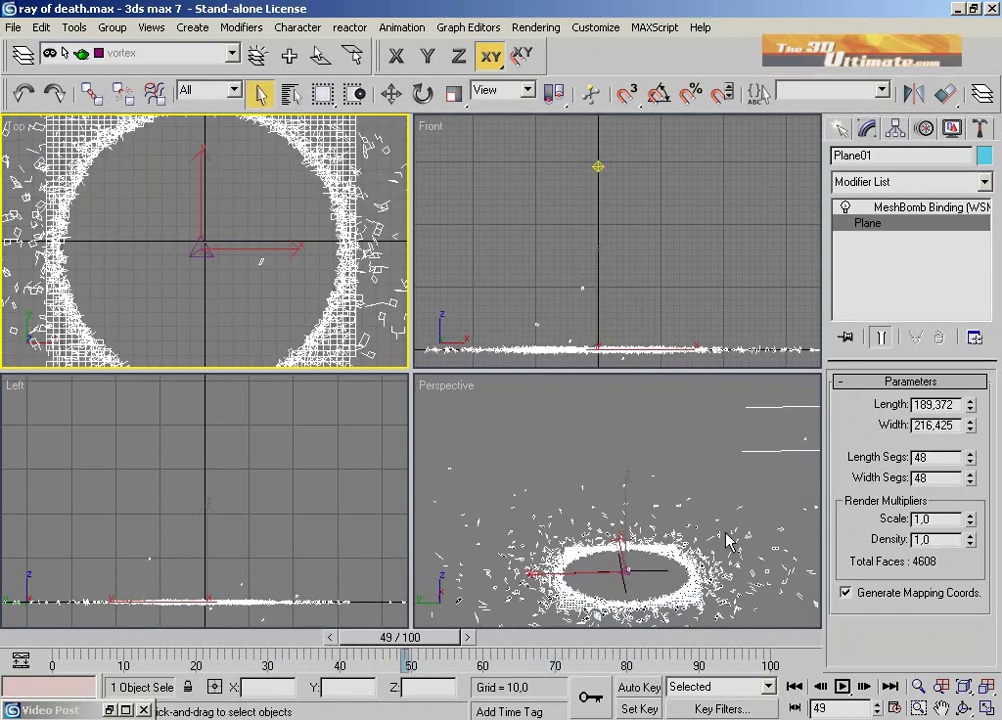
left_click(917, 208)
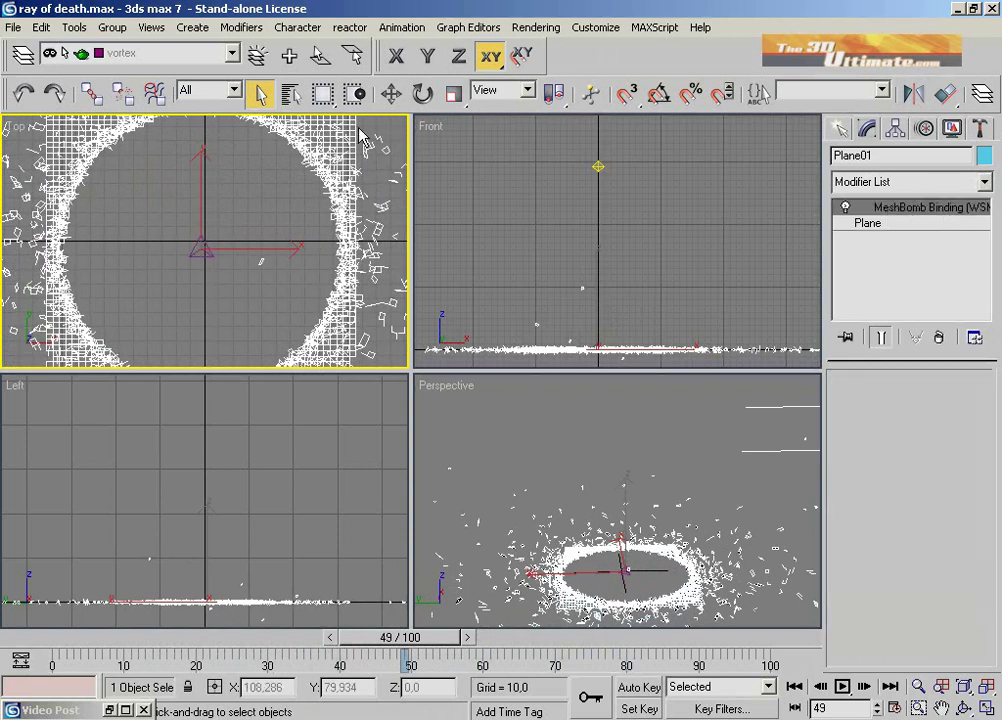
Set MeshBomb01's Seed to 762 and scrub the animation to see the new fragments.
left_click(203, 242)
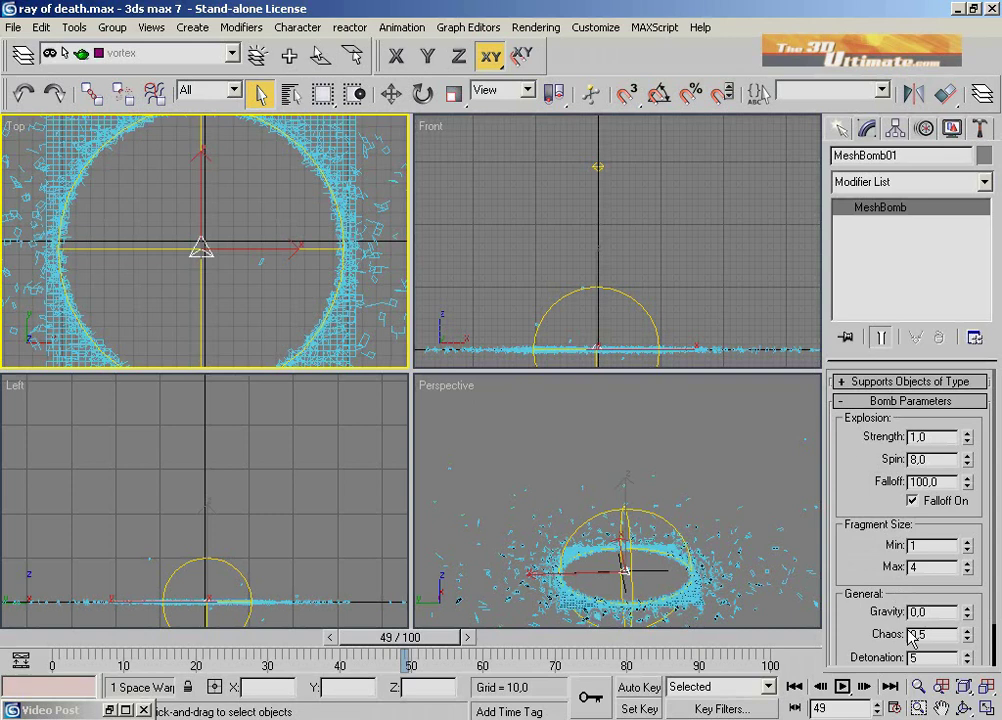
left_click_drag(884, 643, 884, 595)
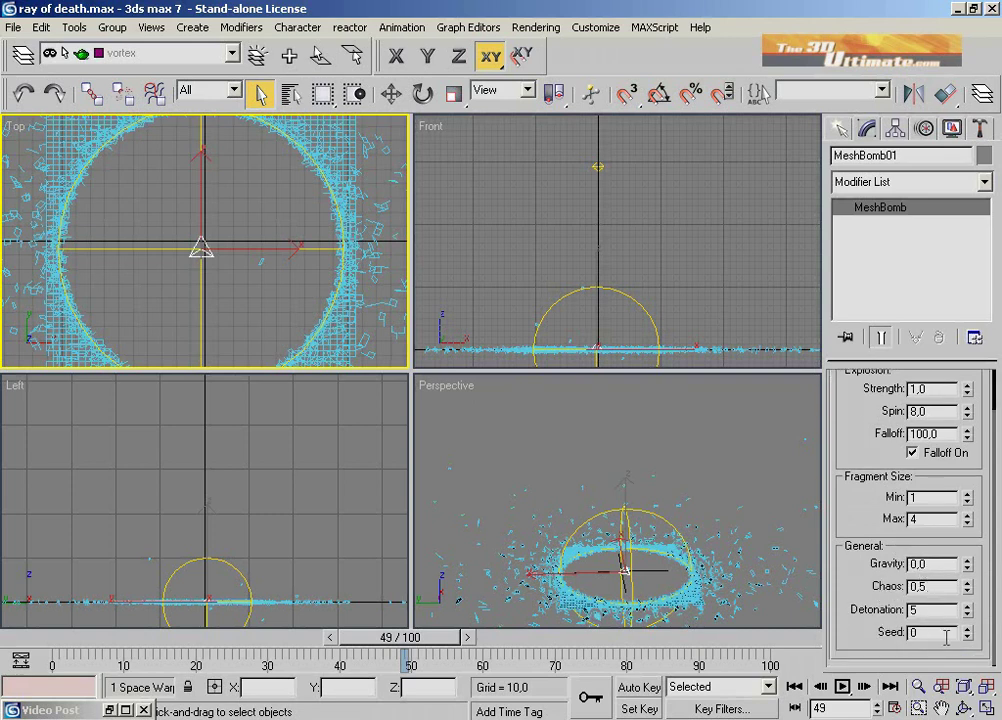
double_click(911, 632)
type("762")
key("Return")
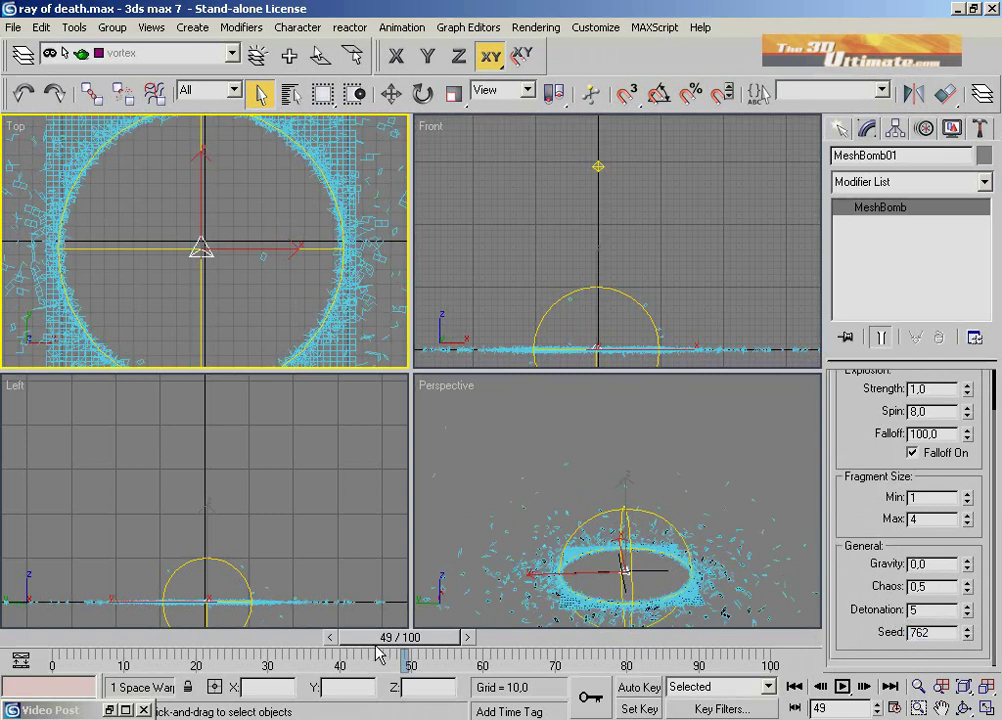
left_click_drag(397, 654, 418, 662)
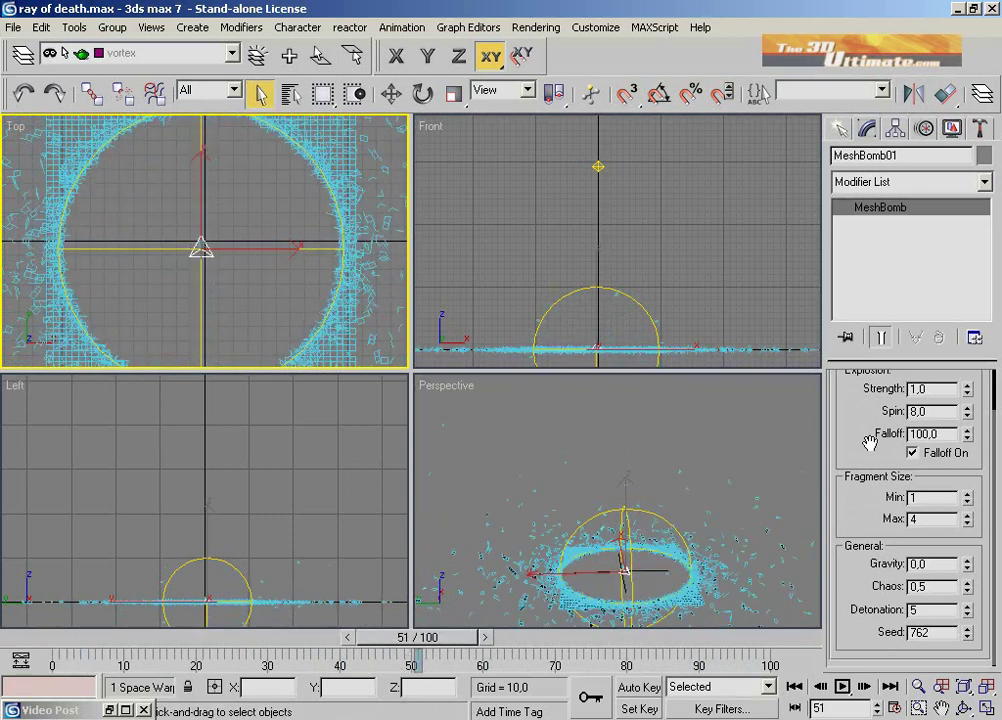
left_click_drag(869, 493, 869, 541)
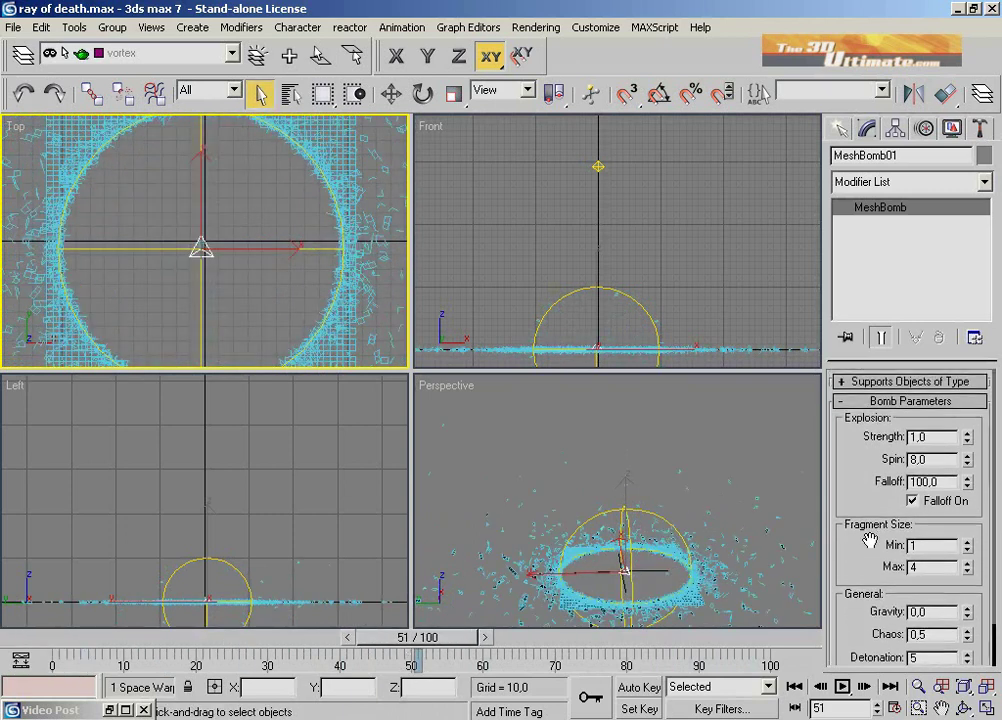
left_click(910, 383)
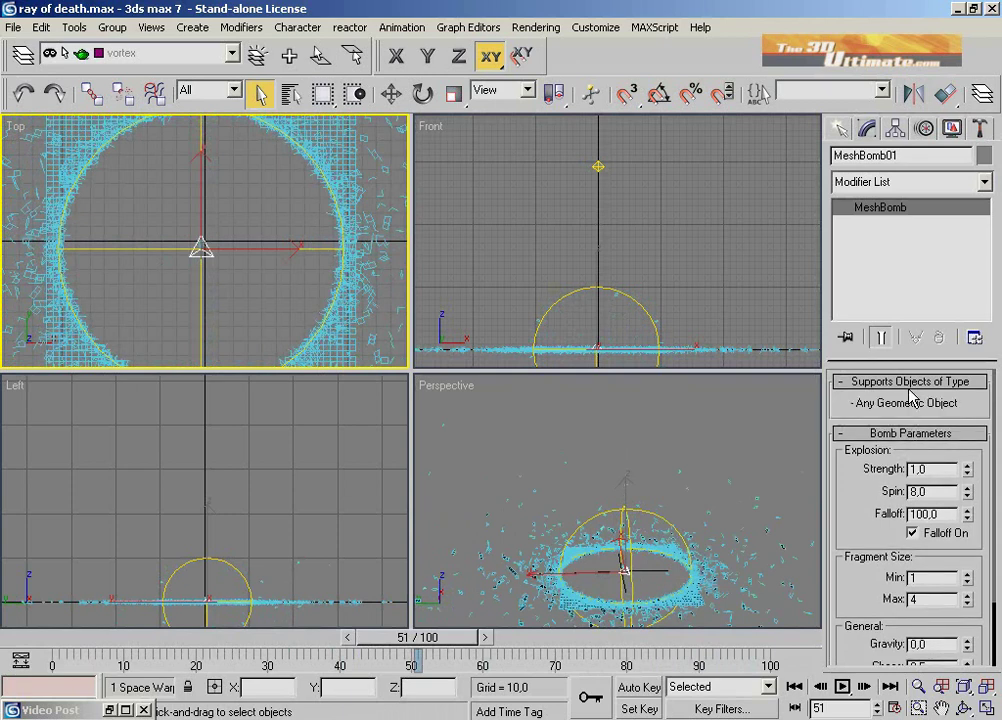
left_click(911, 382)
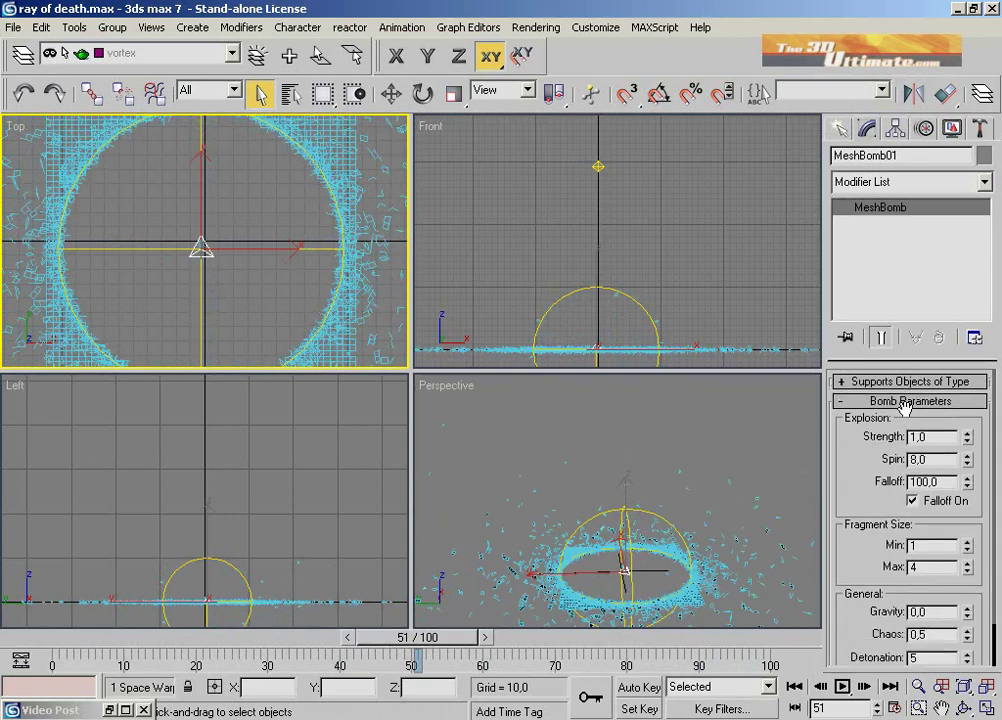
left_click(930, 510)
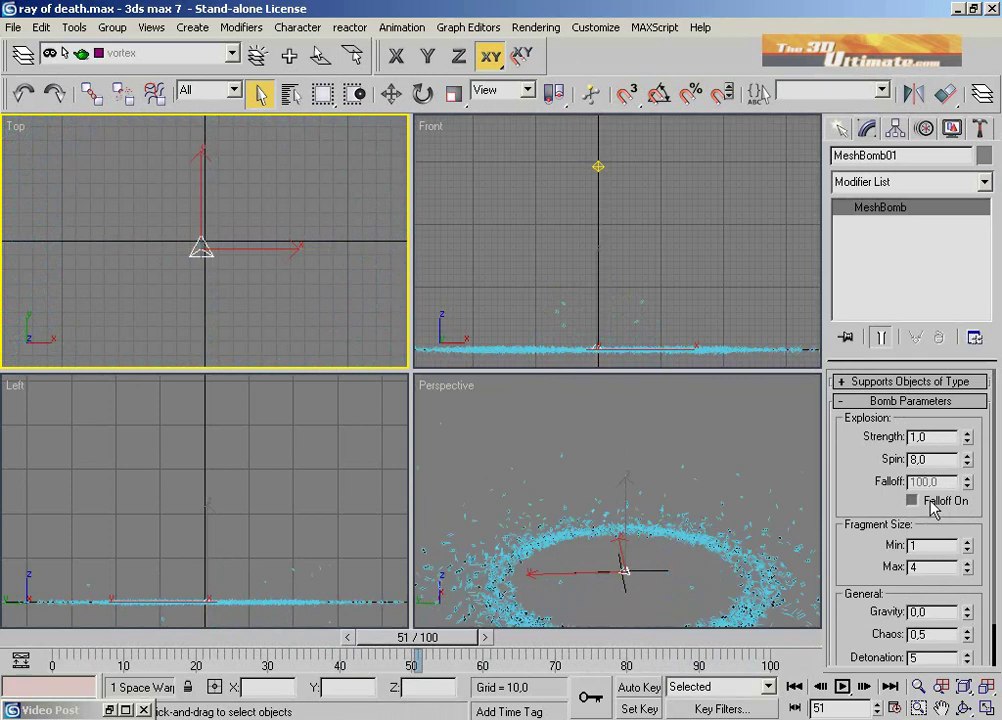
left_click(930, 509)
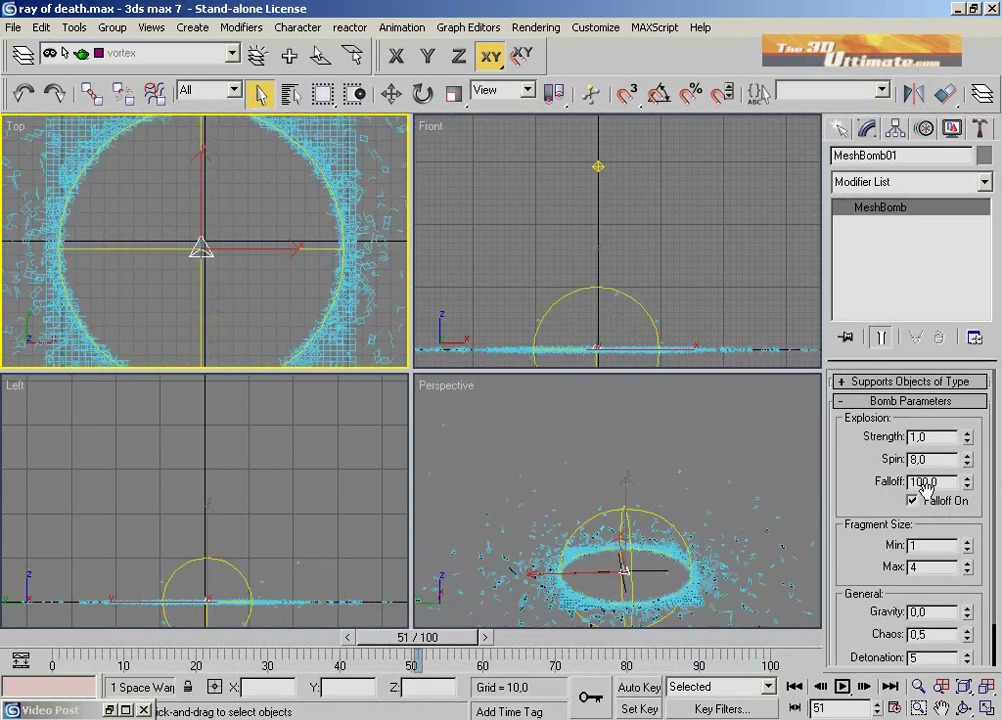
left_click(930, 508)
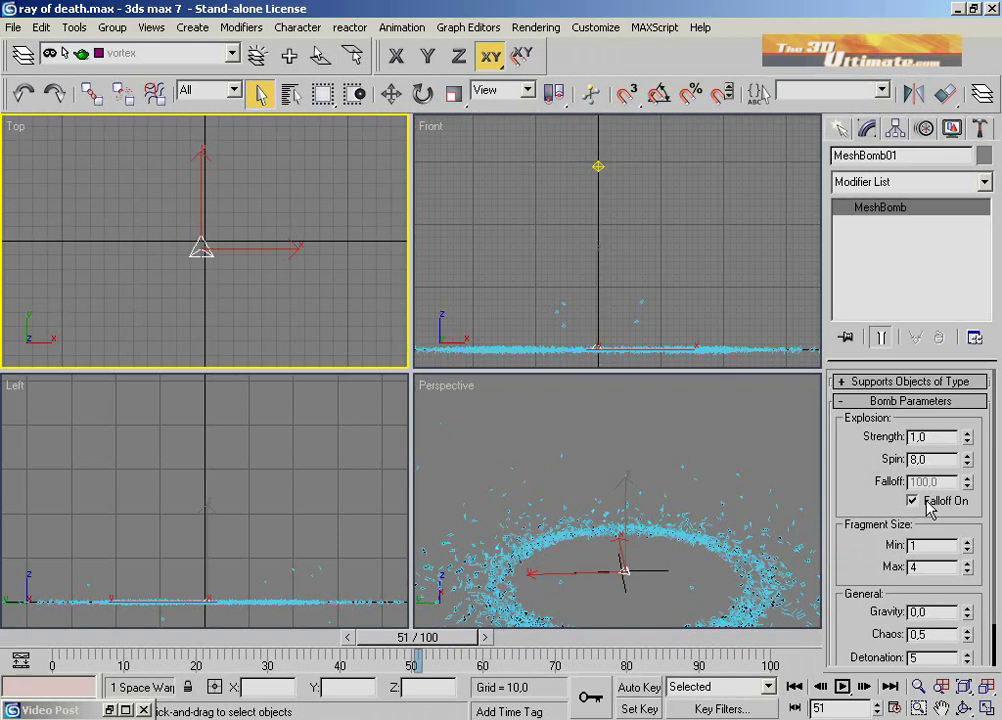
left_click(930, 508)
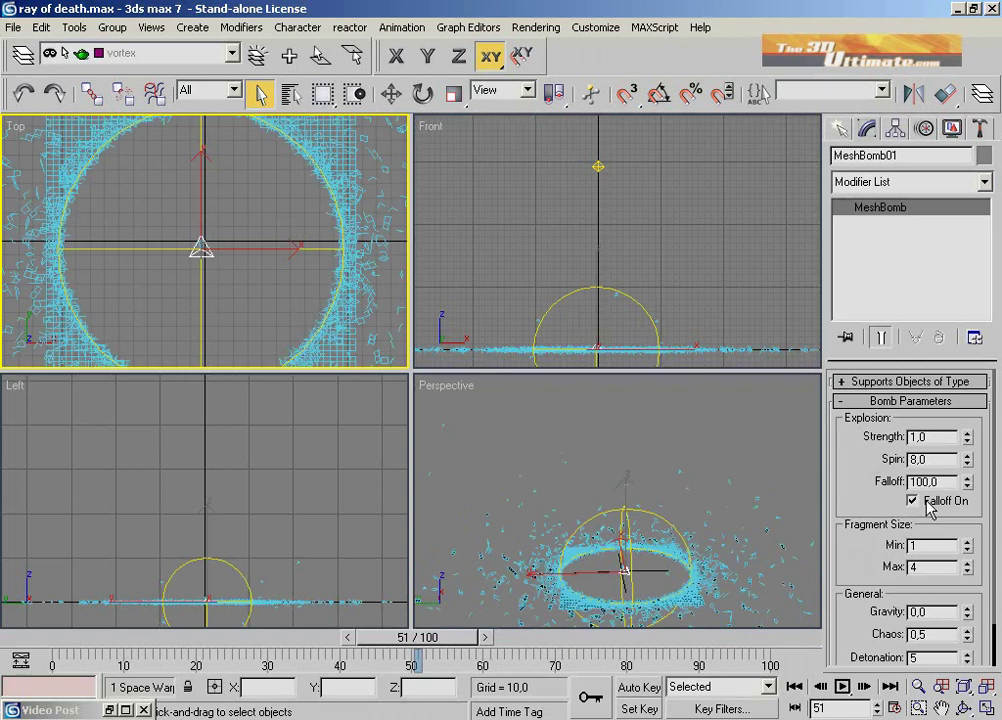
left_click(912, 500)
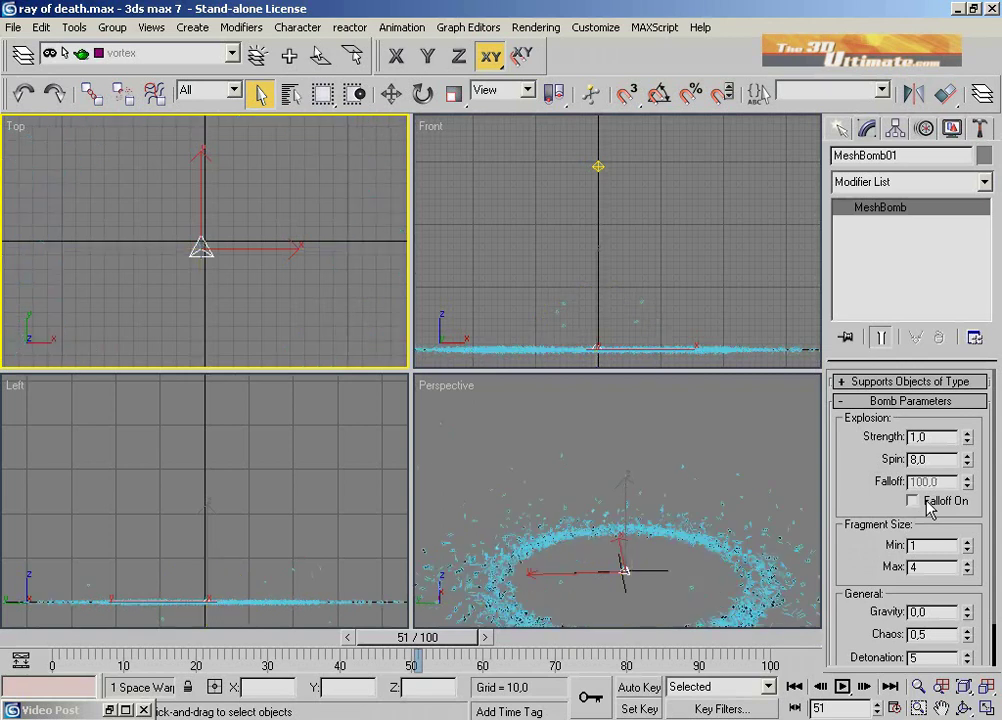
left_click(912, 500)
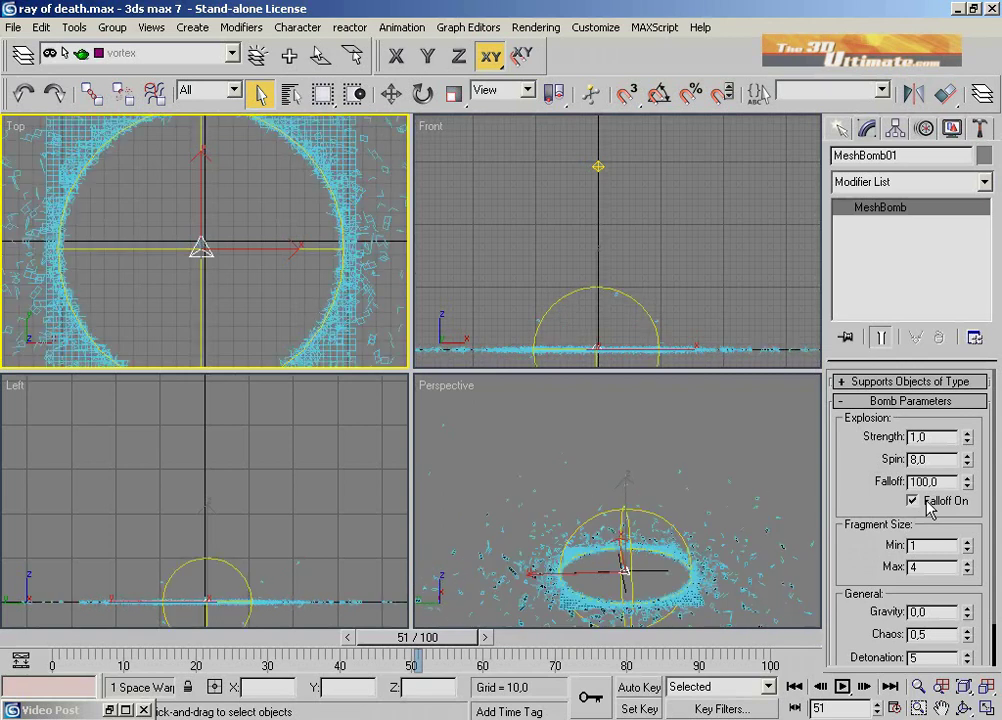
left_click(967, 487)
mouse_move(967, 487)
left_mouse_down()
mouse_move(965, 541)
mouse_move(967, 503)
mouse_move(955, 505)
left_mouse_up()
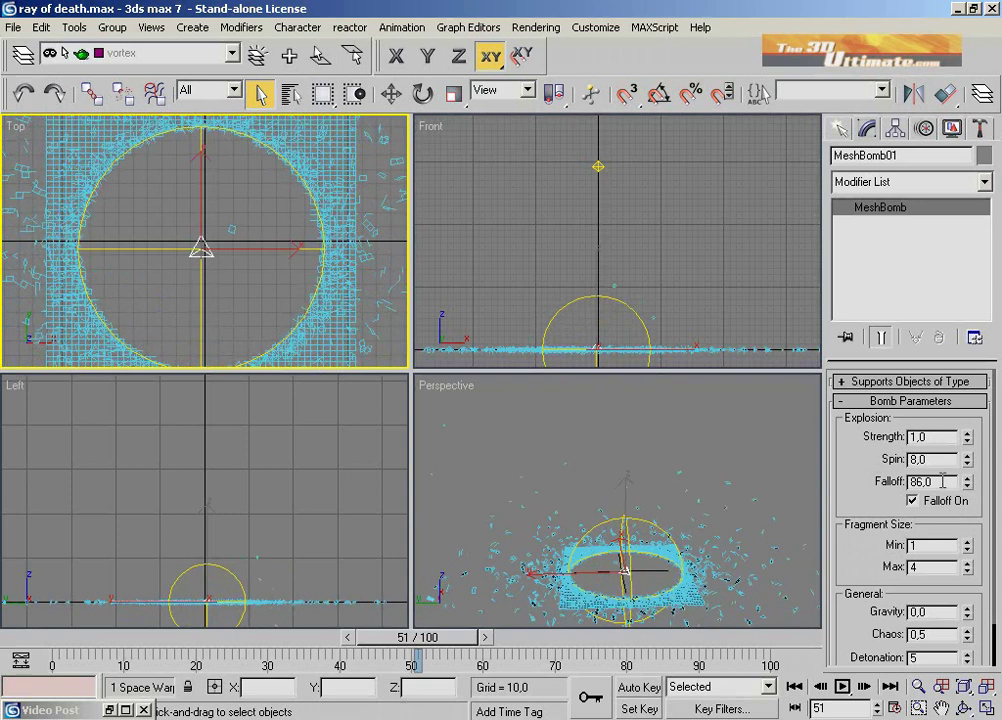
double_click(929, 481)
type("100")
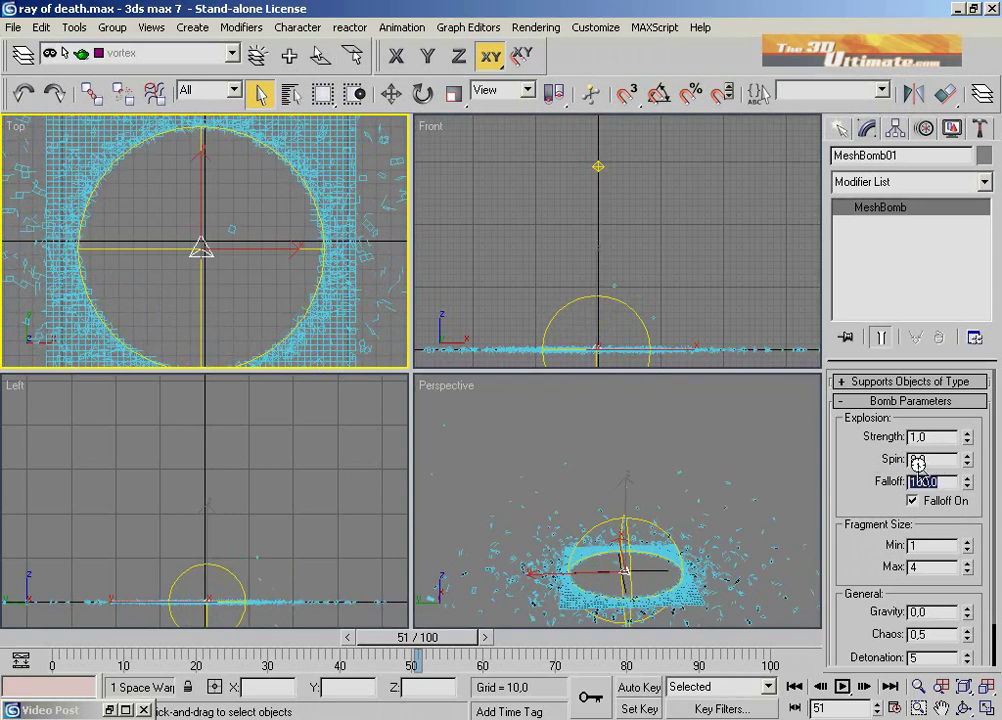
key("Return")
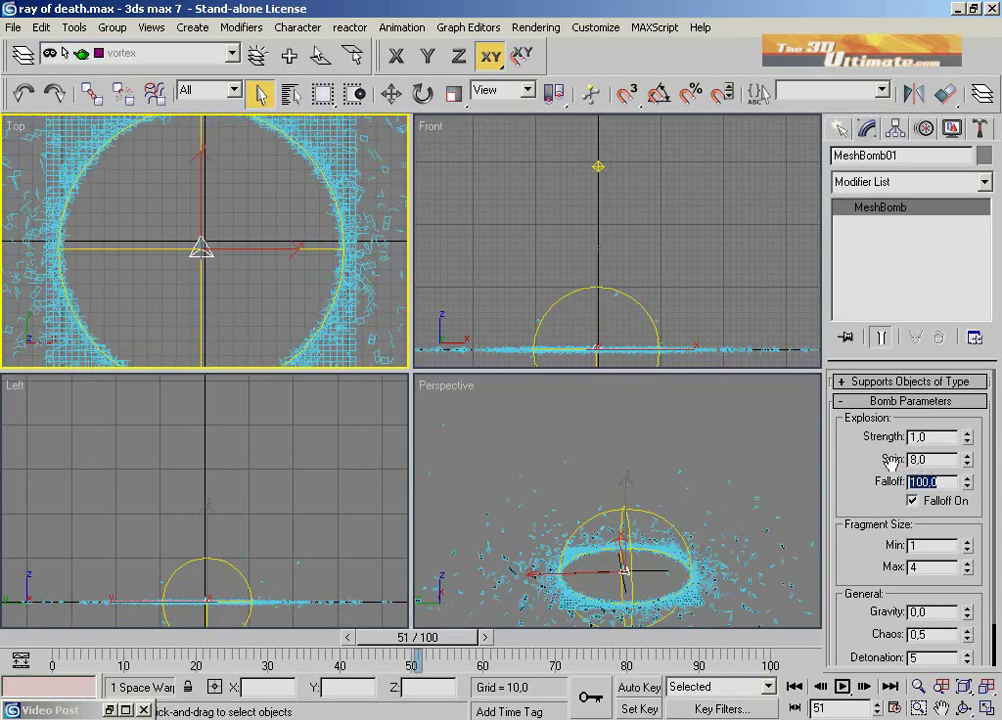
left_click(892, 458)
left_click(839, 130)
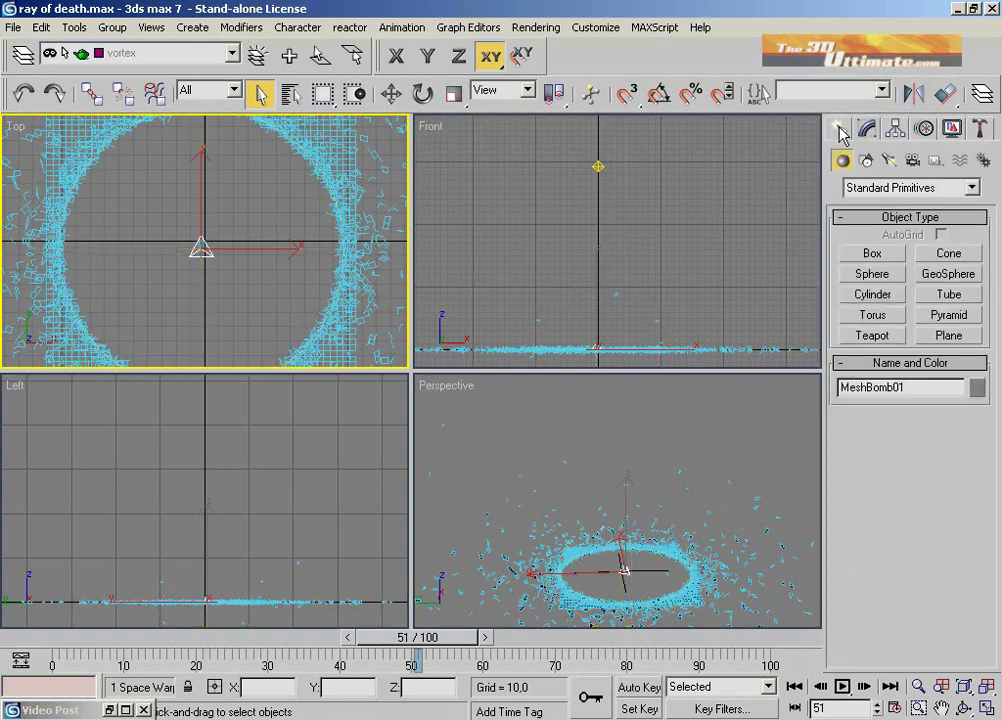
left_click(958, 163)
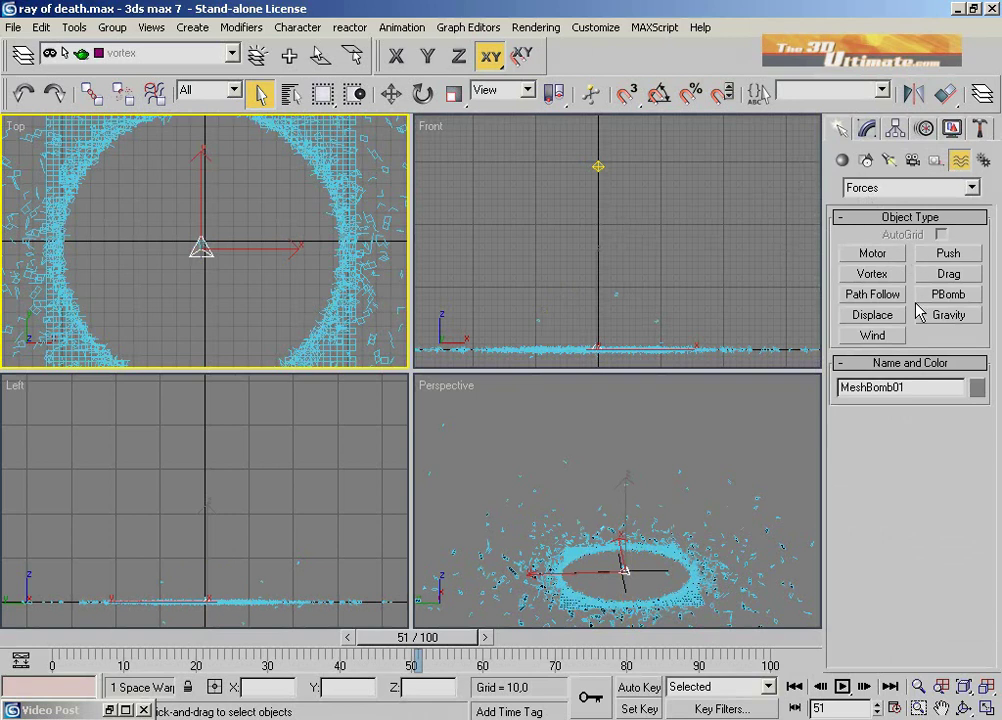
left_click(884, 190)
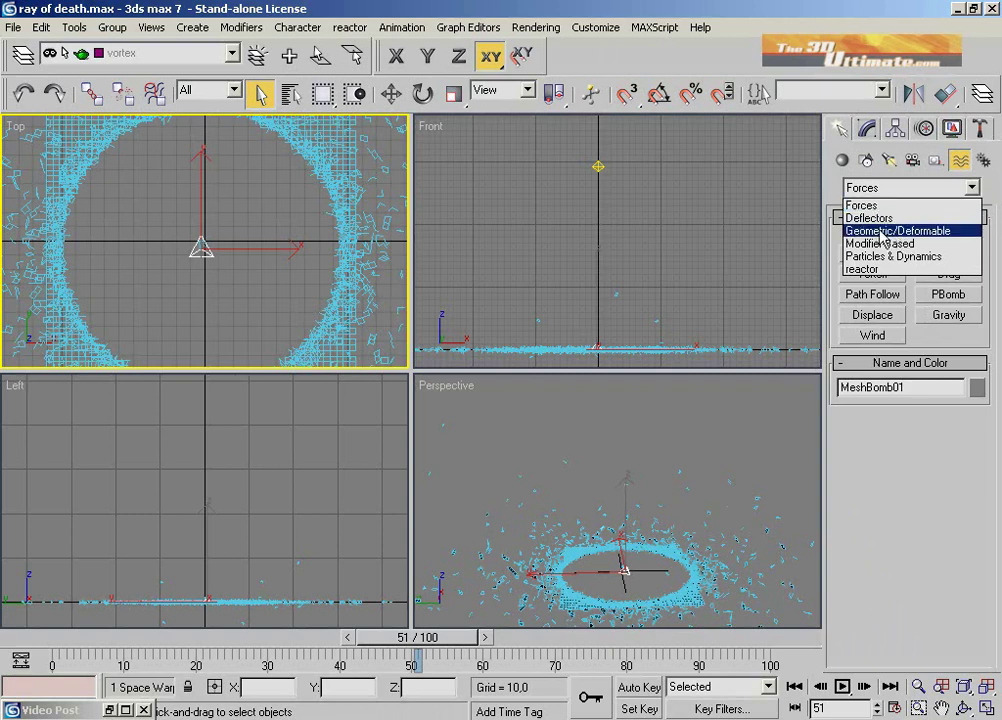
left_click(882, 231)
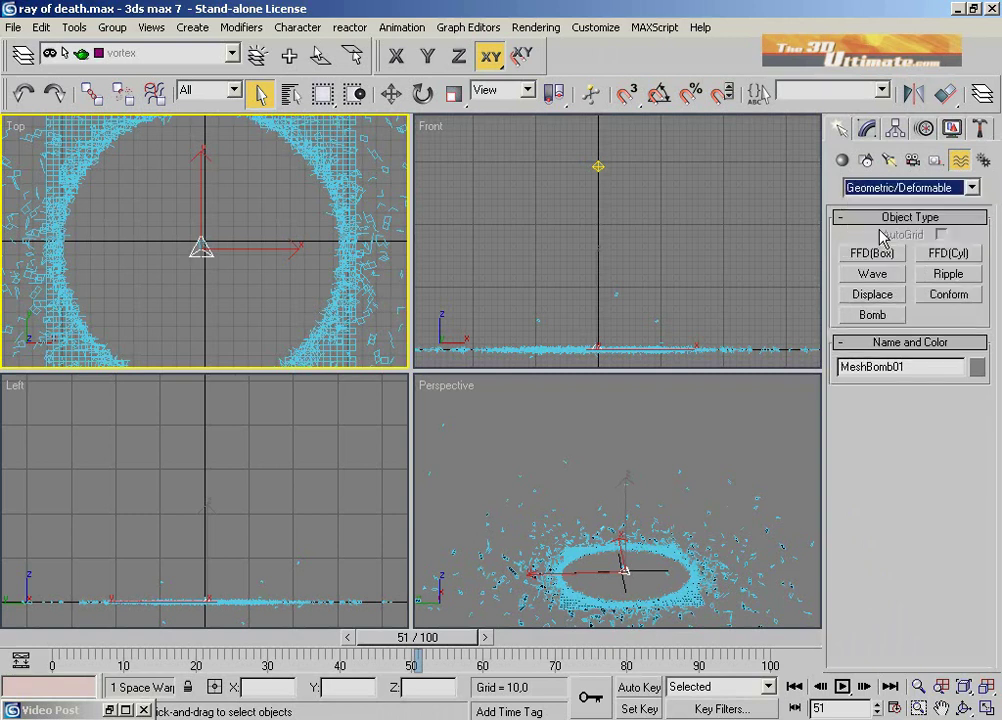
left_click(872, 315)
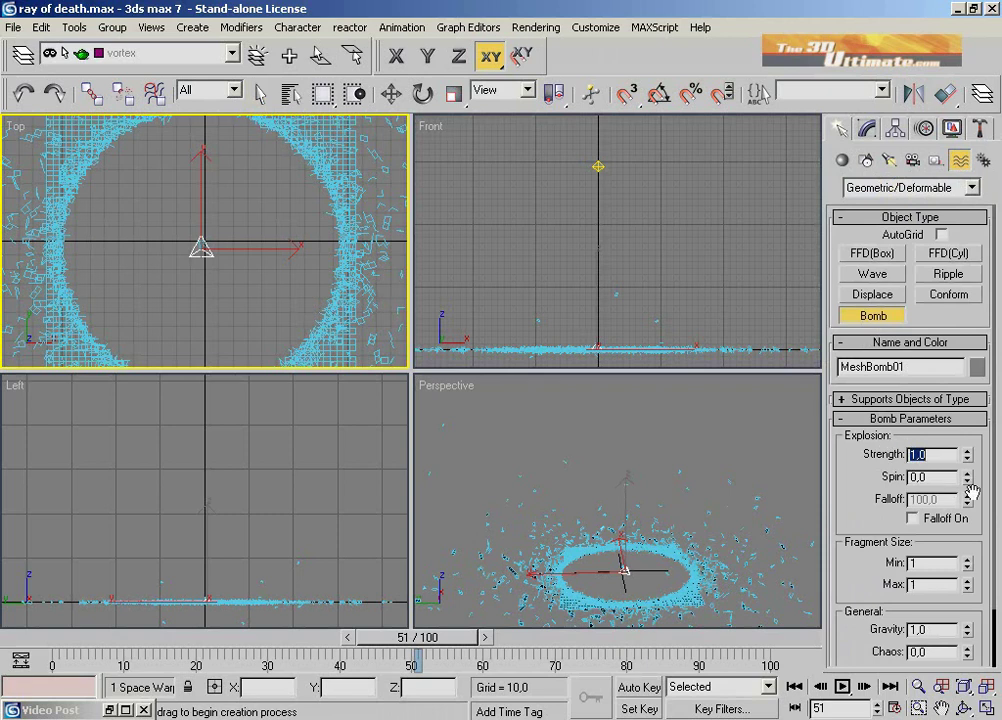
left_click(868, 131)
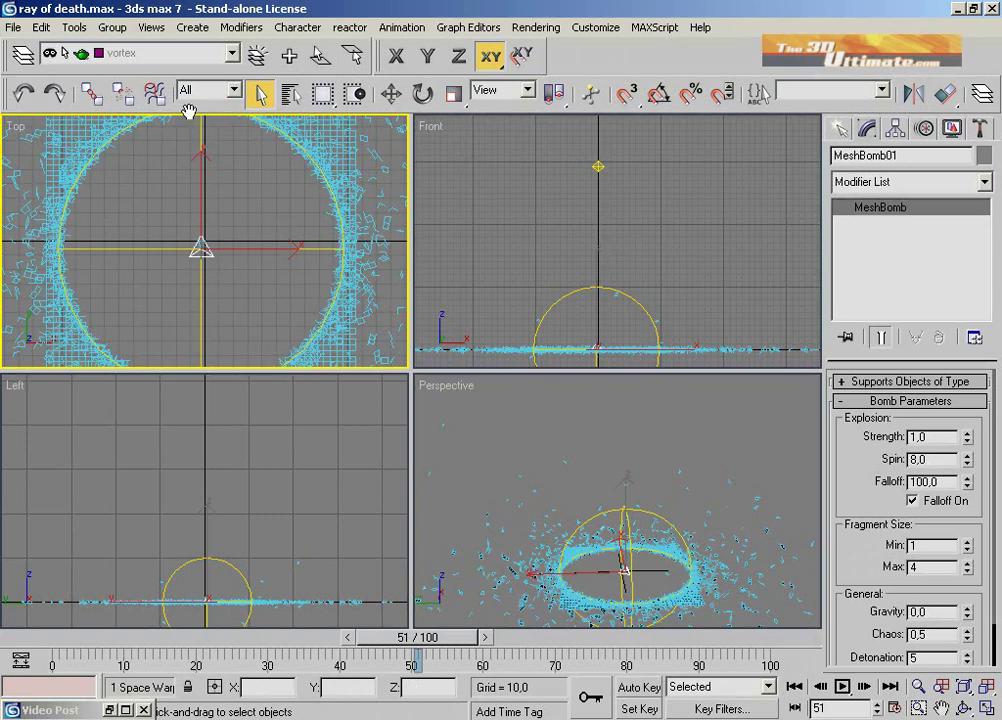
Unhide the superspary layer in the Layer Manager to reveal the green particle beam.
left_click(21, 58)
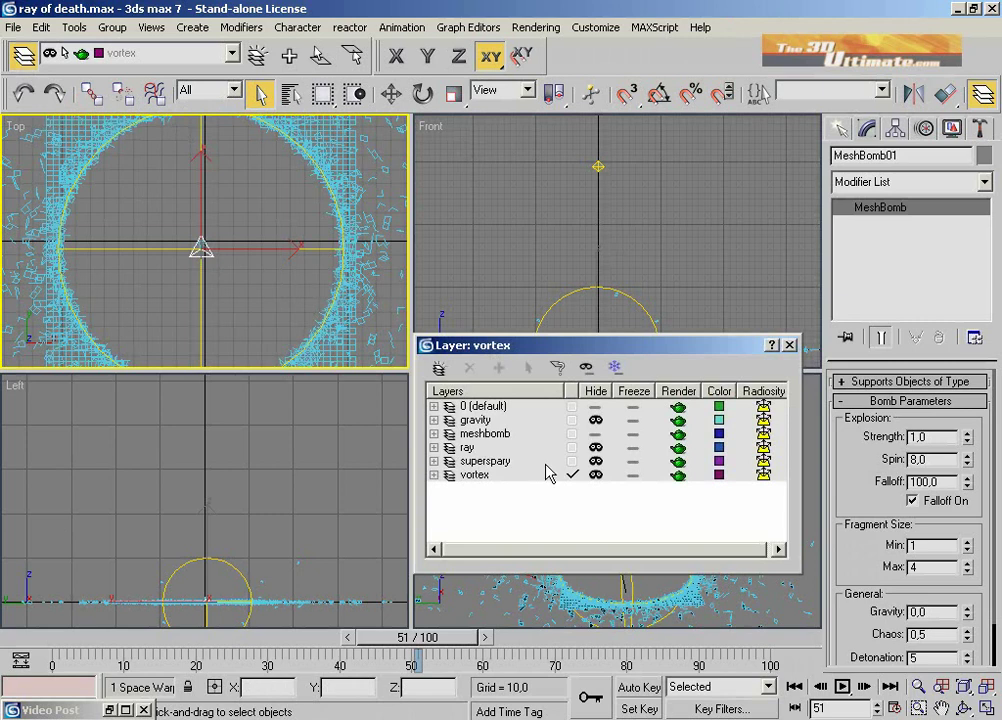
left_click(595, 461)
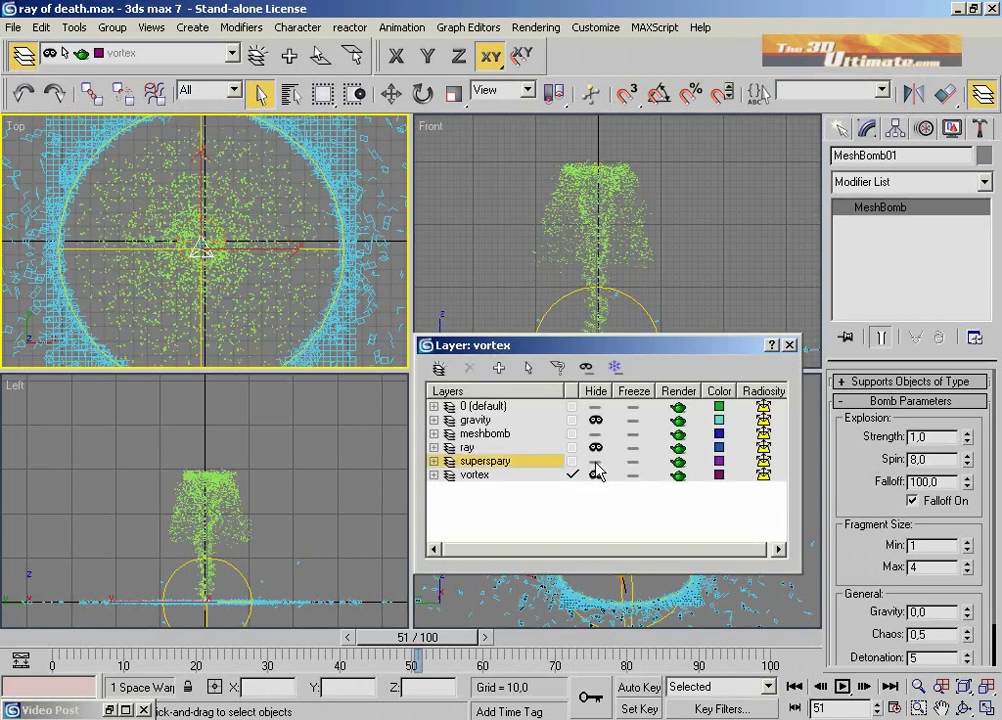
left_click(789, 345)
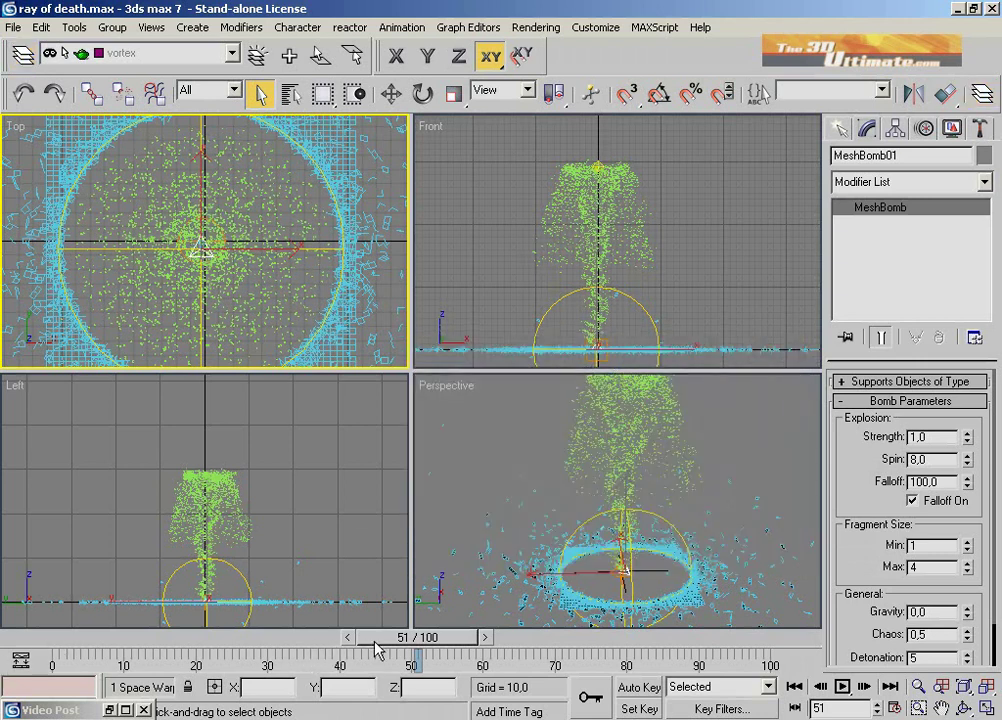
At frame 57, maximize the Perspective viewport and deselect MeshBomb01.
left_click_drag(389, 638, 438, 632)
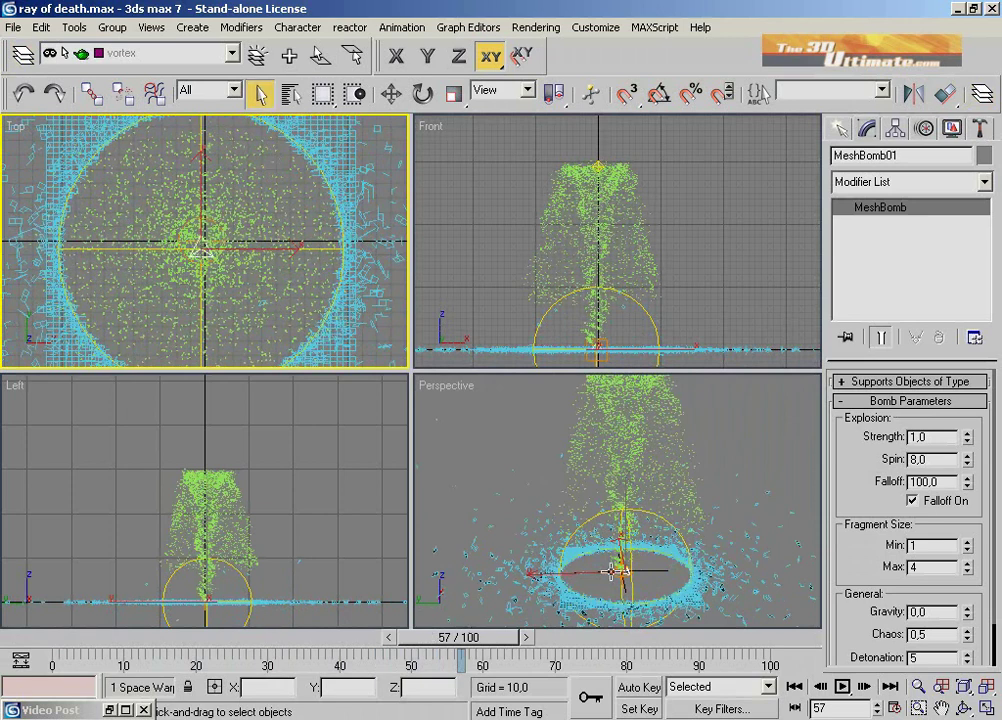
right_click(479, 447)
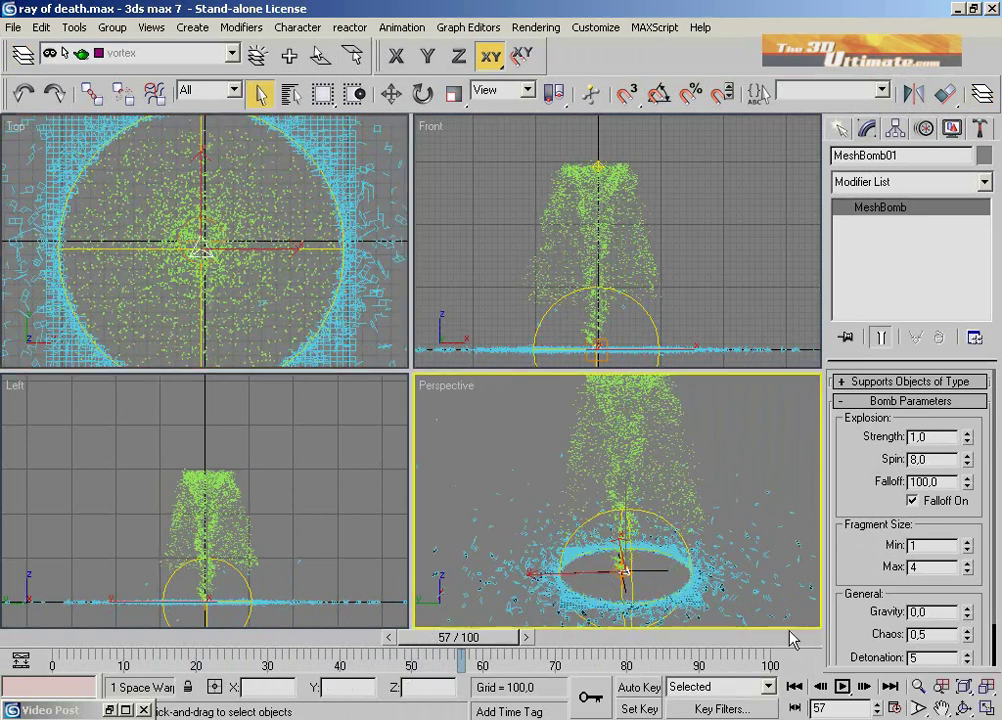
left_click(987, 708)
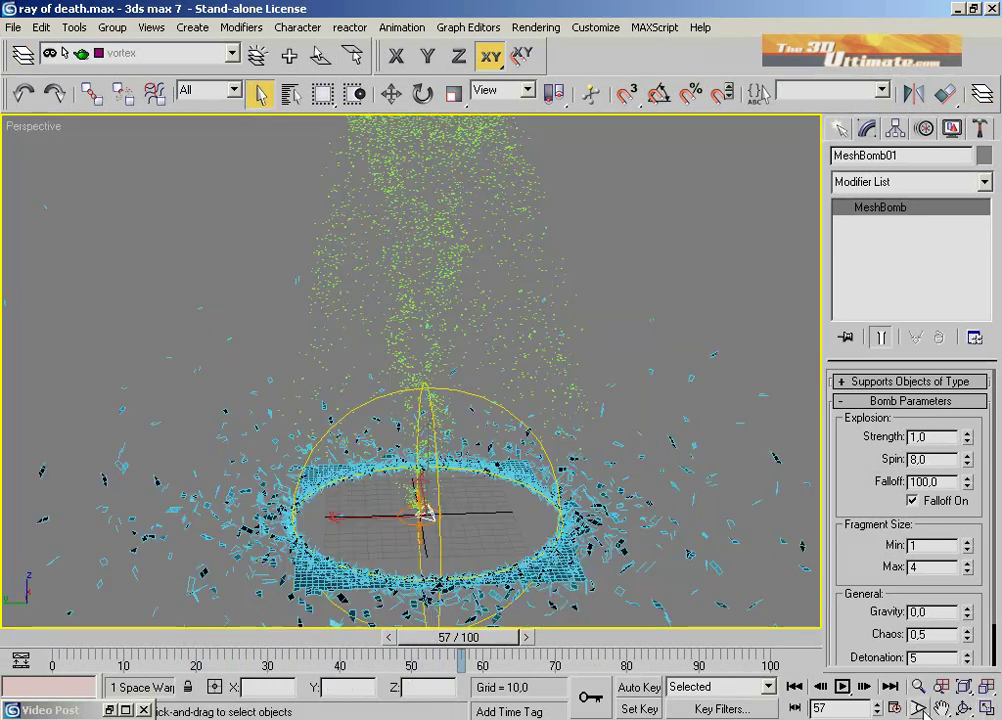
left_click(497, 230)
left_click(497, 229)
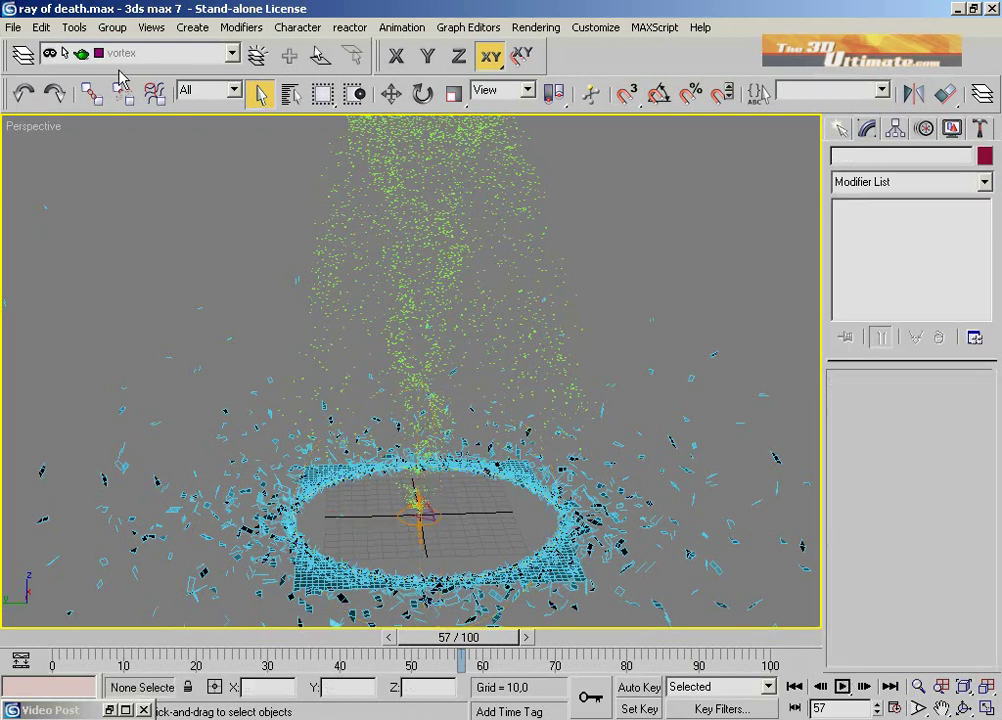
left_click(22, 55)
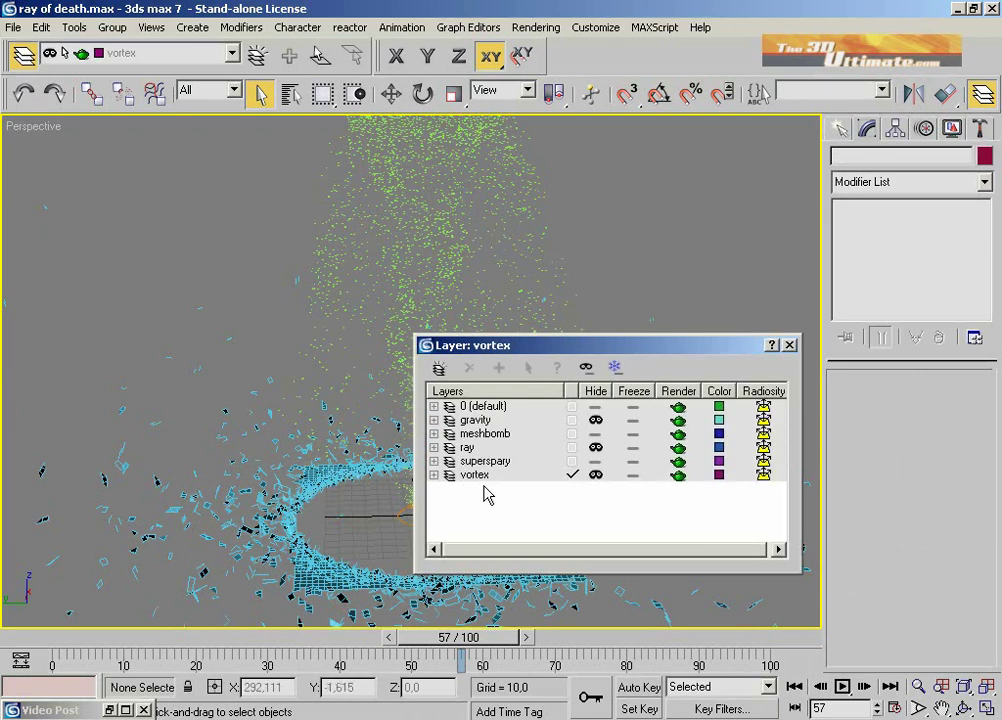
Make superspary the current layer while keeping its particles visible.
left_click(596, 461)
left_click(597, 462)
left_click(595, 473)
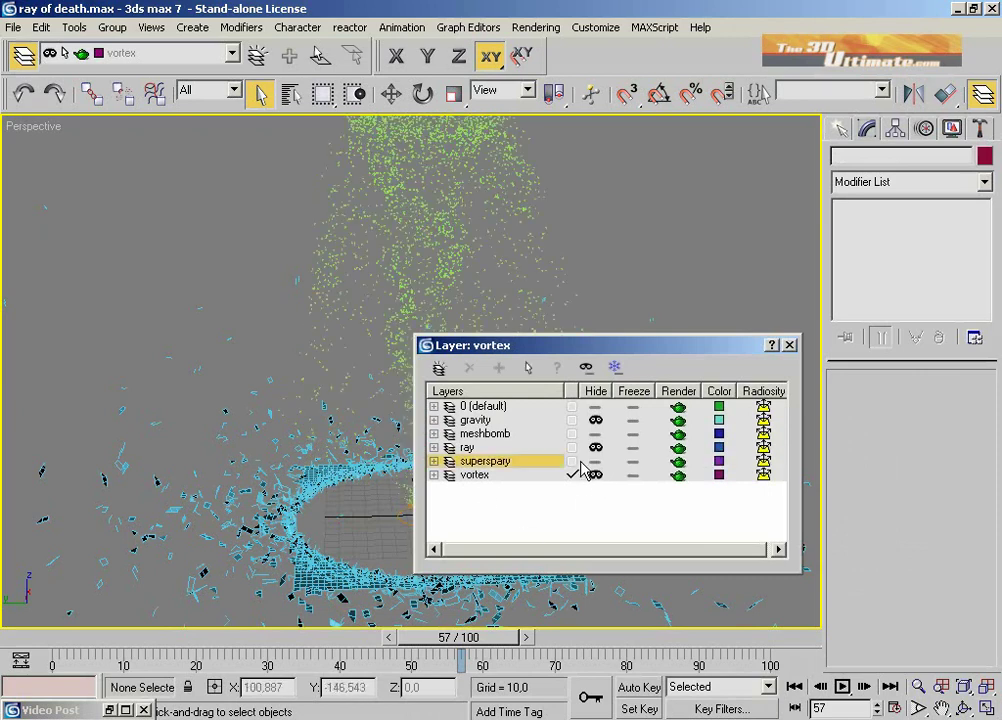
left_click(572, 461)
left_click(772, 344)
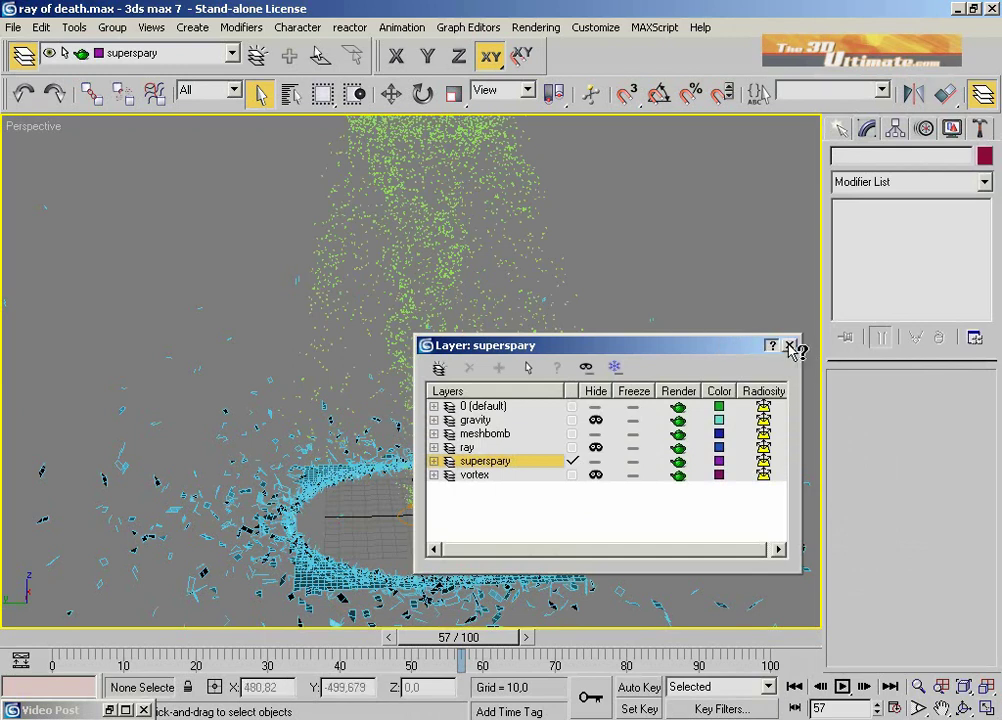
left_click(790, 346)
Region-select the SuperSpray01 emitter and scrub the animation back to frame 48.
left_click(790, 346)
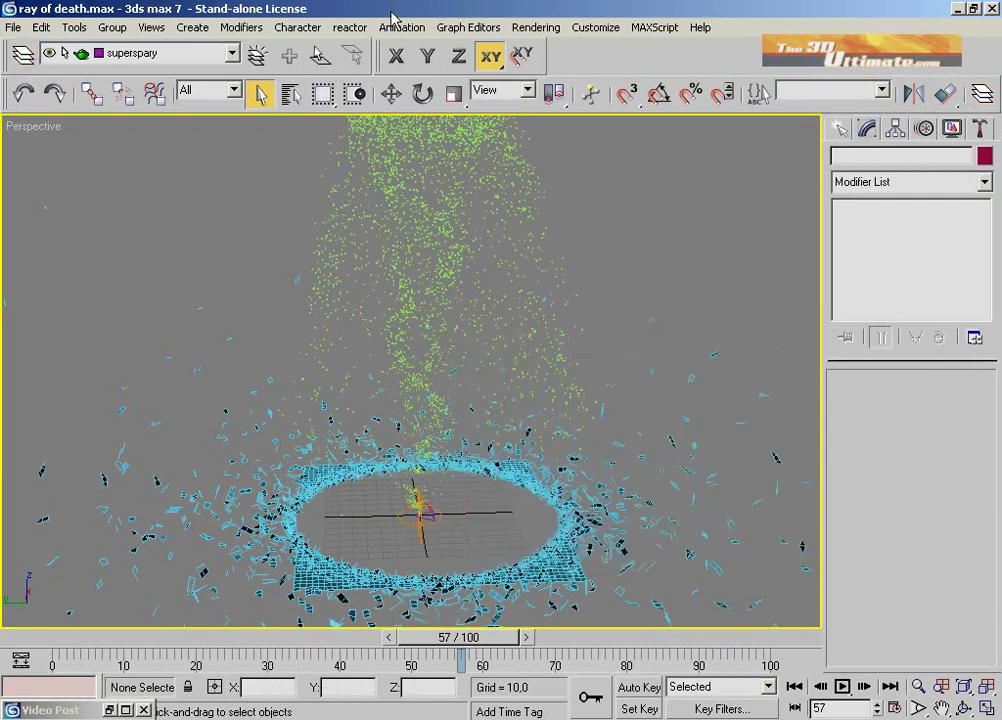
left_click_drag(298, 205, 430, 260)
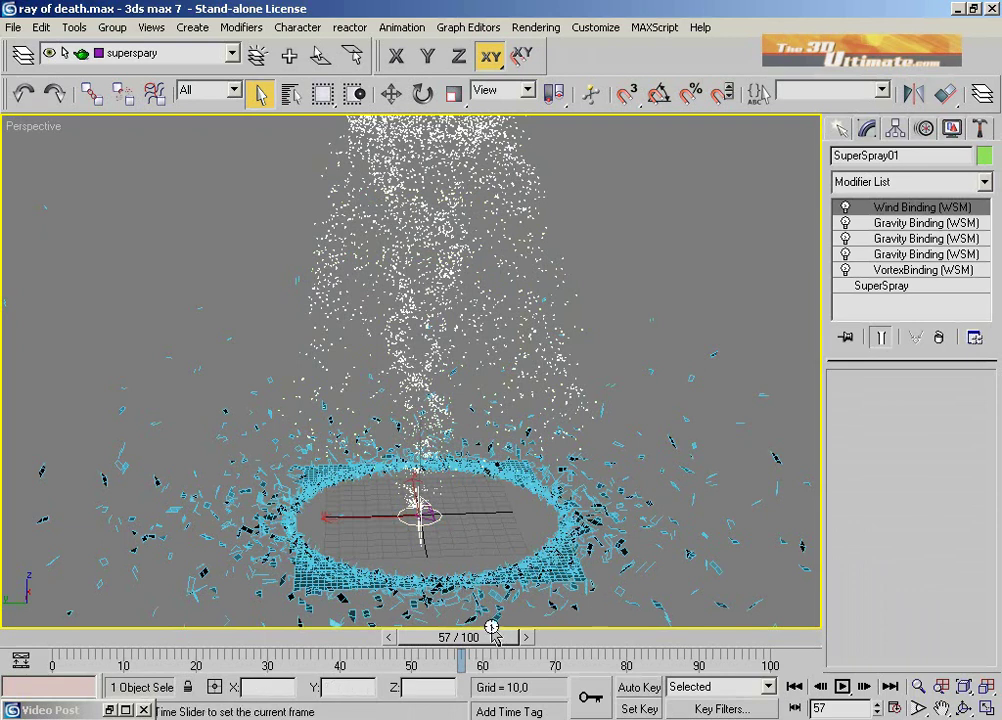
mouse_move(496, 636)
left_mouse_down()
mouse_move(60, 645)
mouse_move(752, 651)
mouse_move(926, 633)
mouse_move(596, 652)
left_mouse_up()
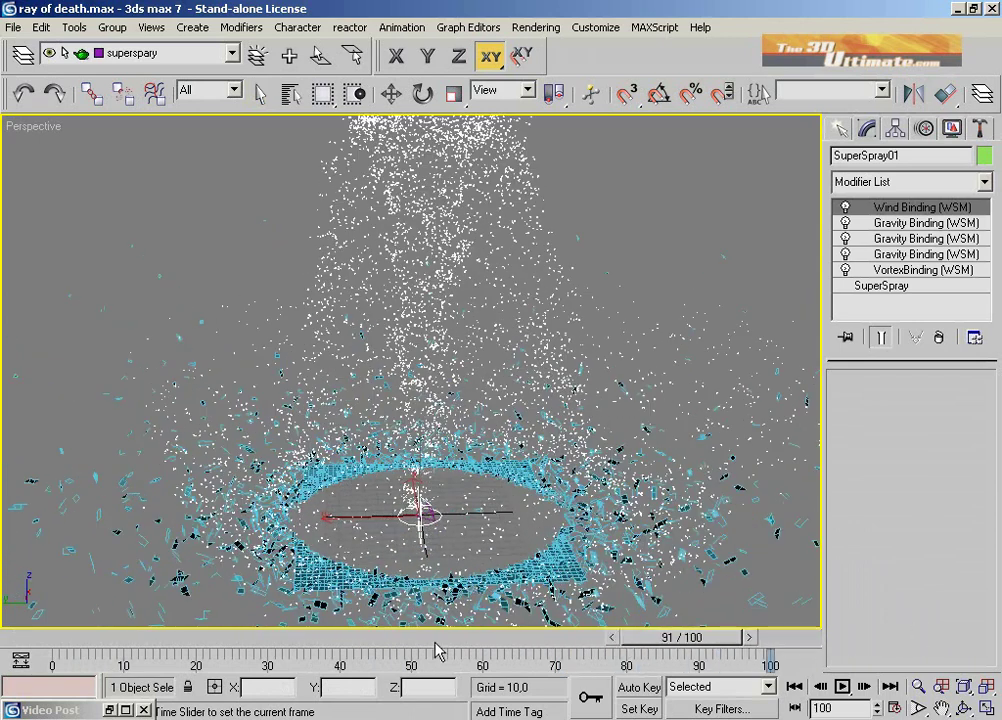
left_click_drag(437, 651, 397, 651)
left_click(260, 93)
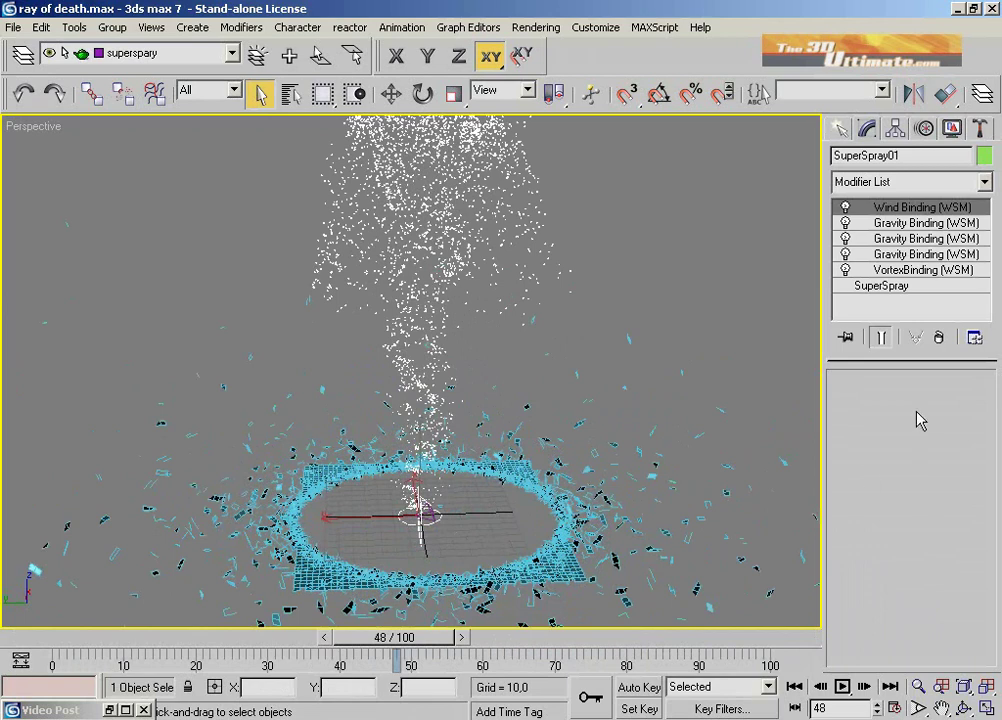
Review SuperSpray01's emitter settings: Off Axis 5, Off Plane 85, rate 600, speed 10.
left_click(874, 287)
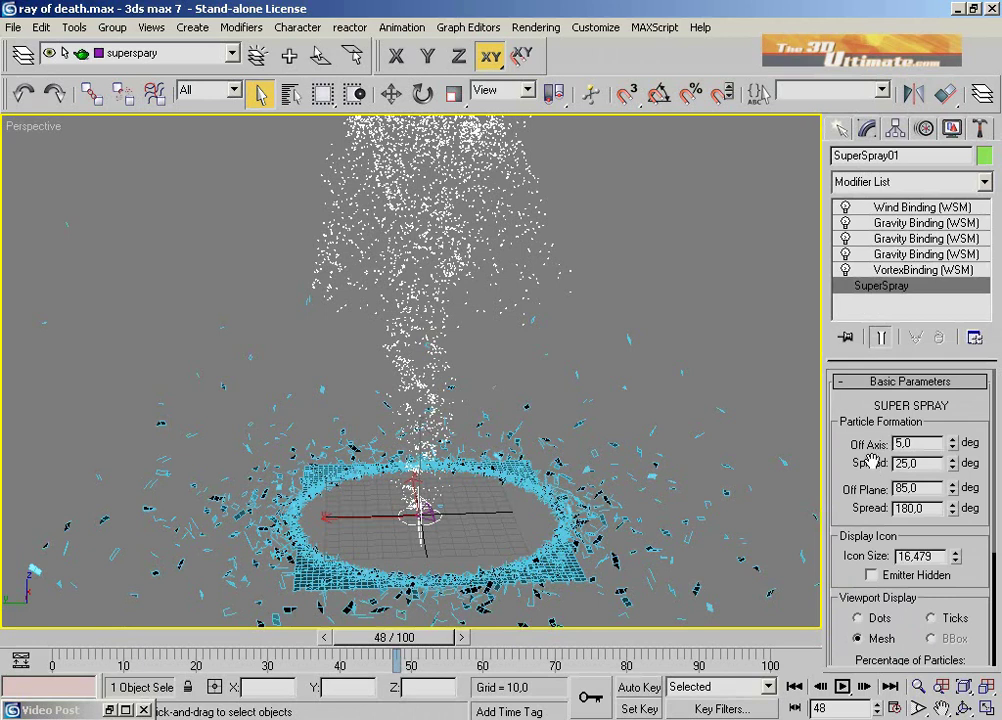
scroll(872, 470, "down", 2)
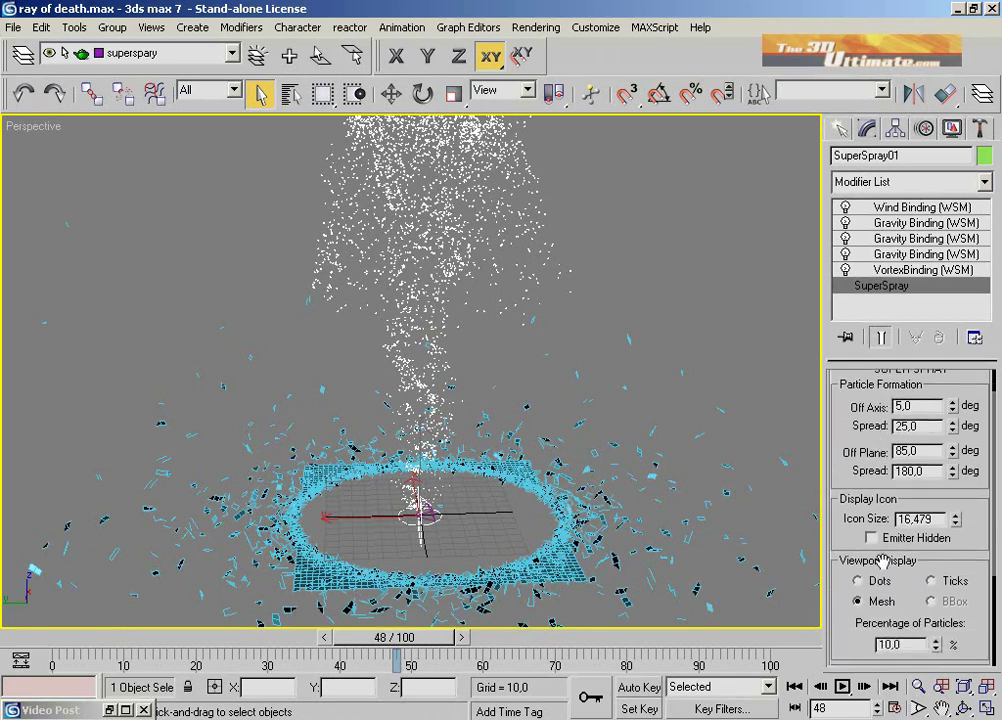
scroll(864, 454, "down", 3)
scroll(872, 500, "down", 5)
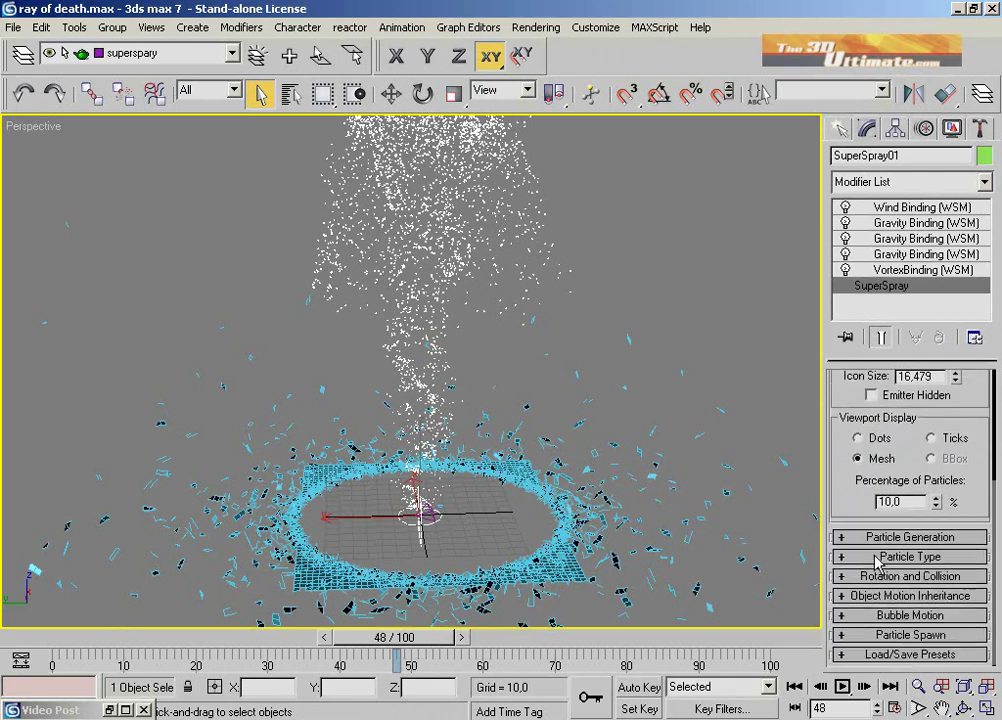
scroll(877, 562, "up", 10)
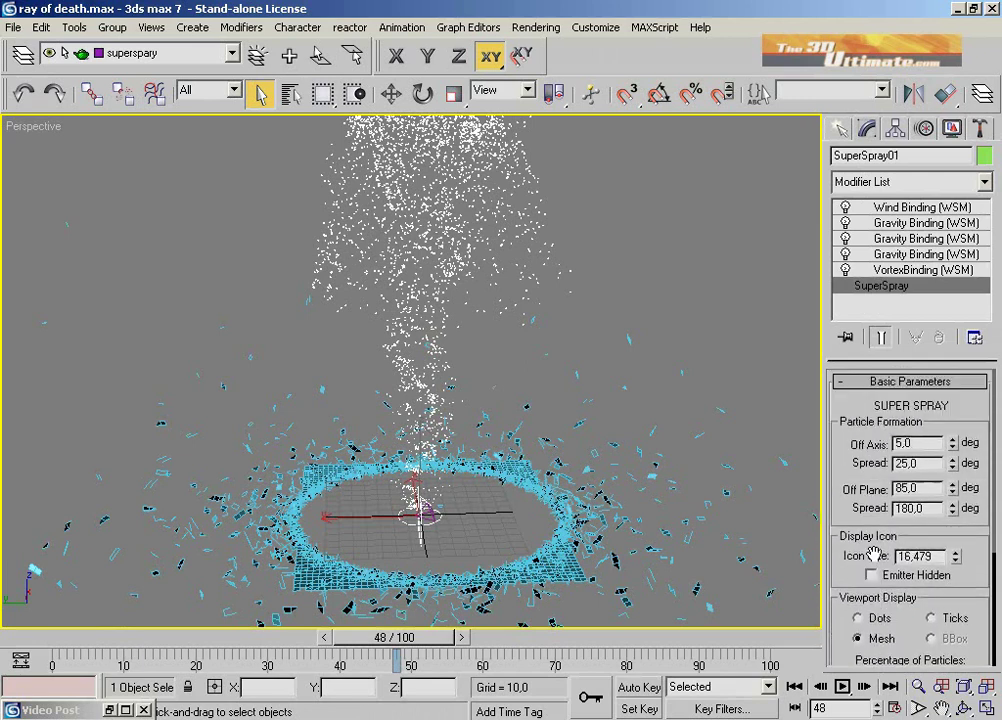
scroll(873, 553, "down", 8)
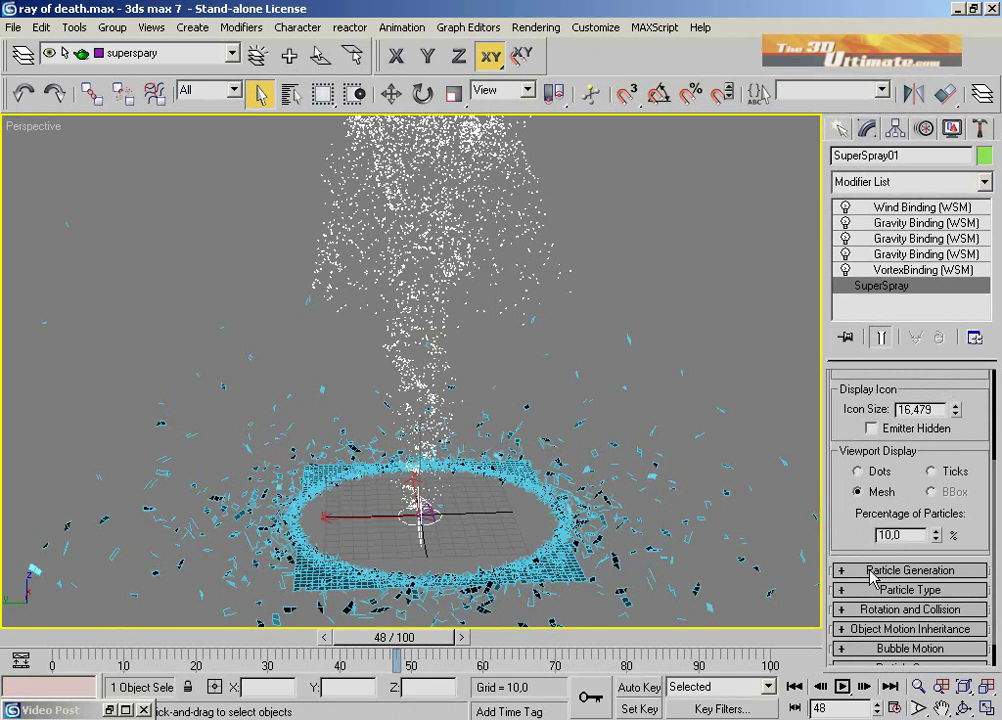
left_click(872, 572)
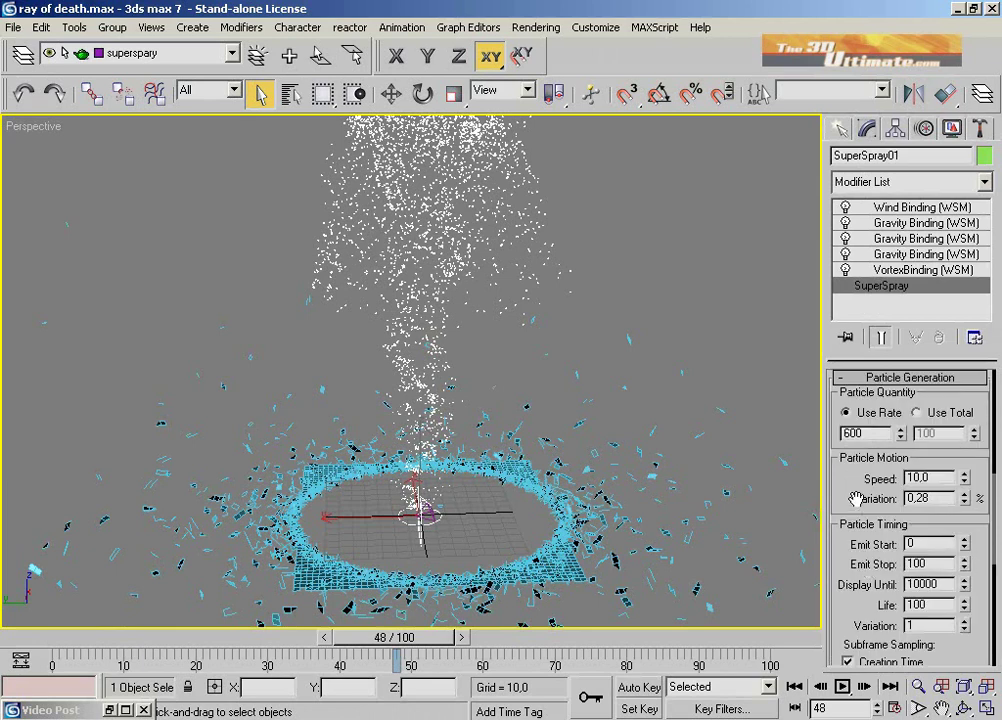
scroll(856, 498, "up", 20)
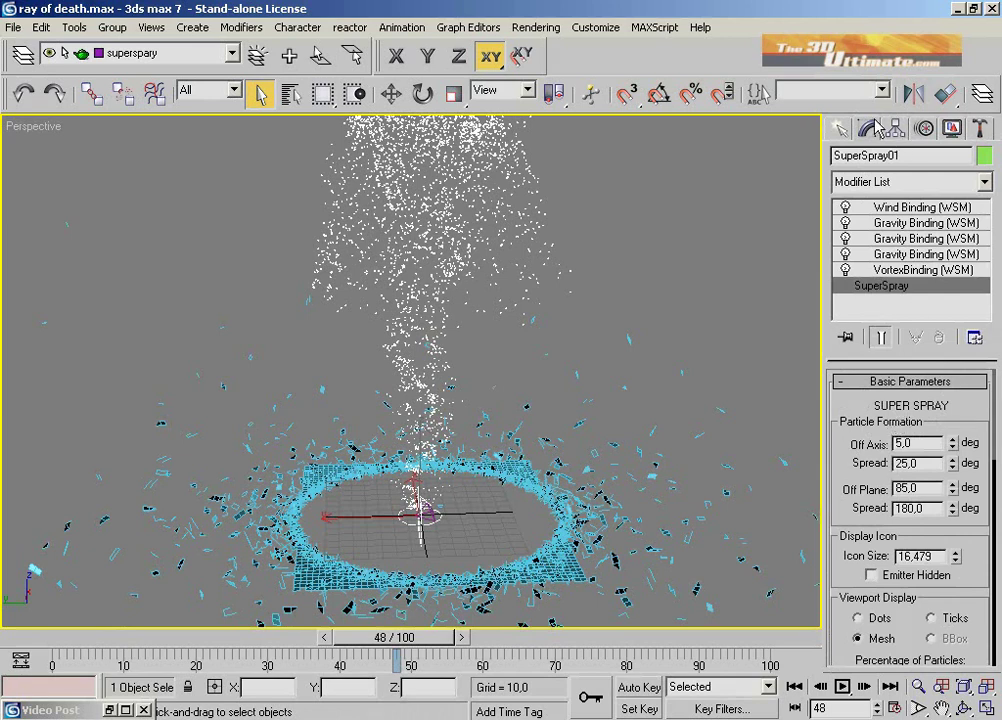
Show the Particle Systems category in the Create panel and scrub to frame 83.
left_click(841, 130)
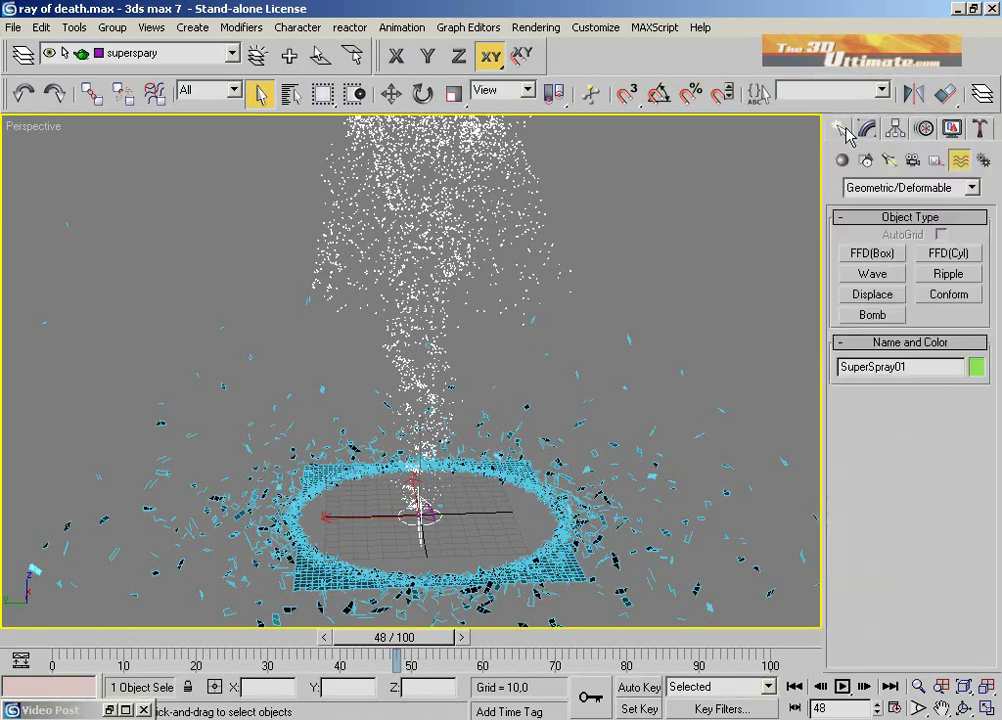
left_click(842, 161)
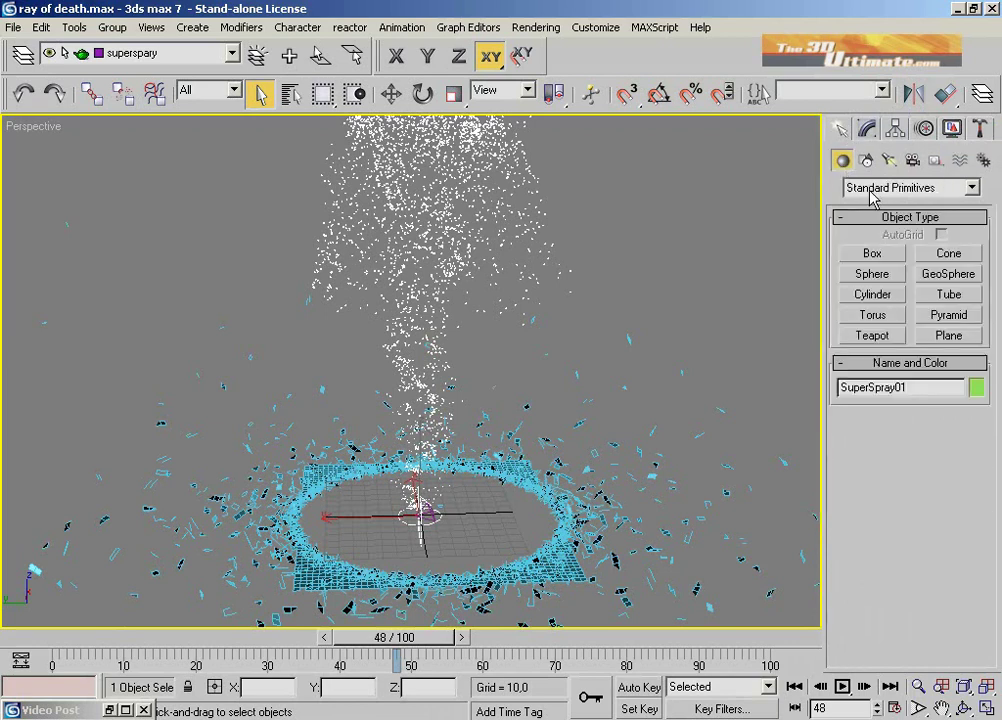
left_click(858, 188)
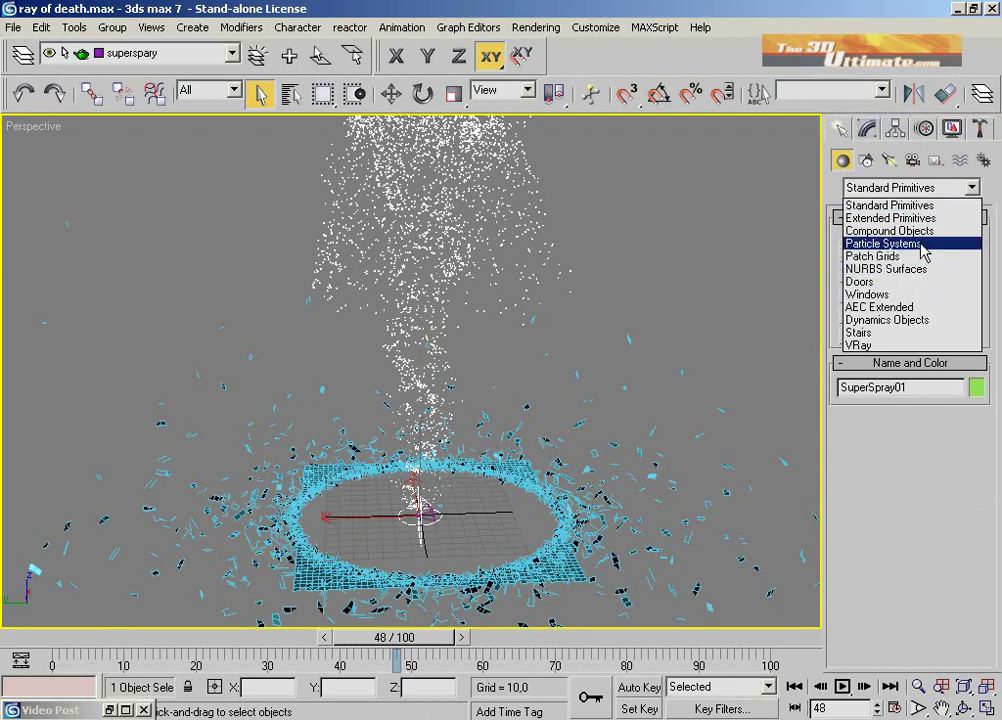
left_click(890, 244)
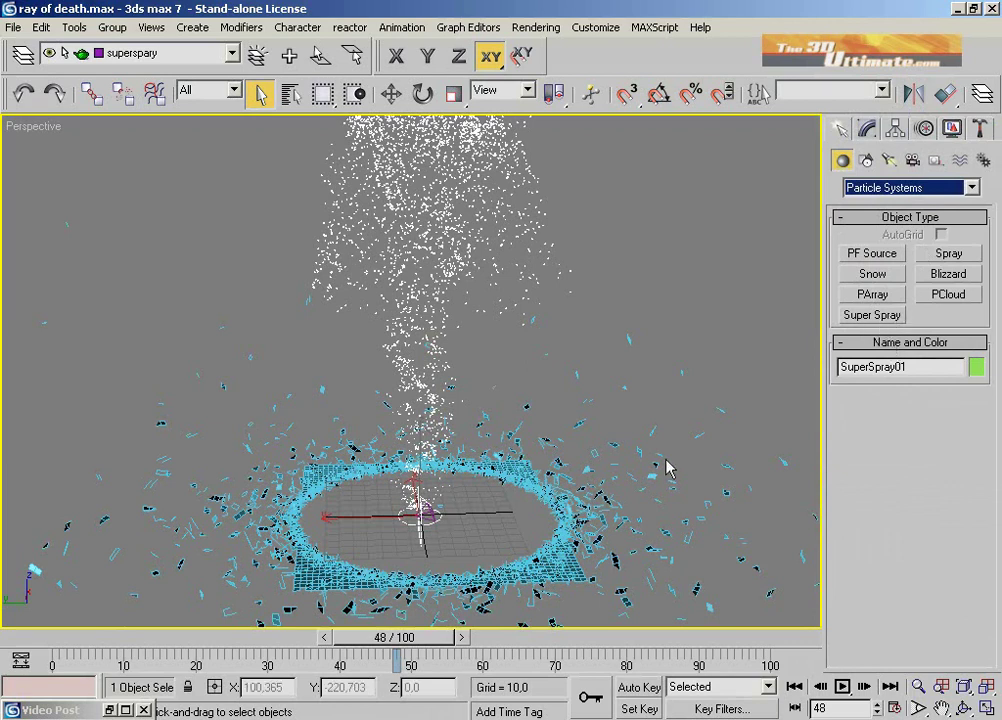
left_click_drag(432, 650, 676, 630)
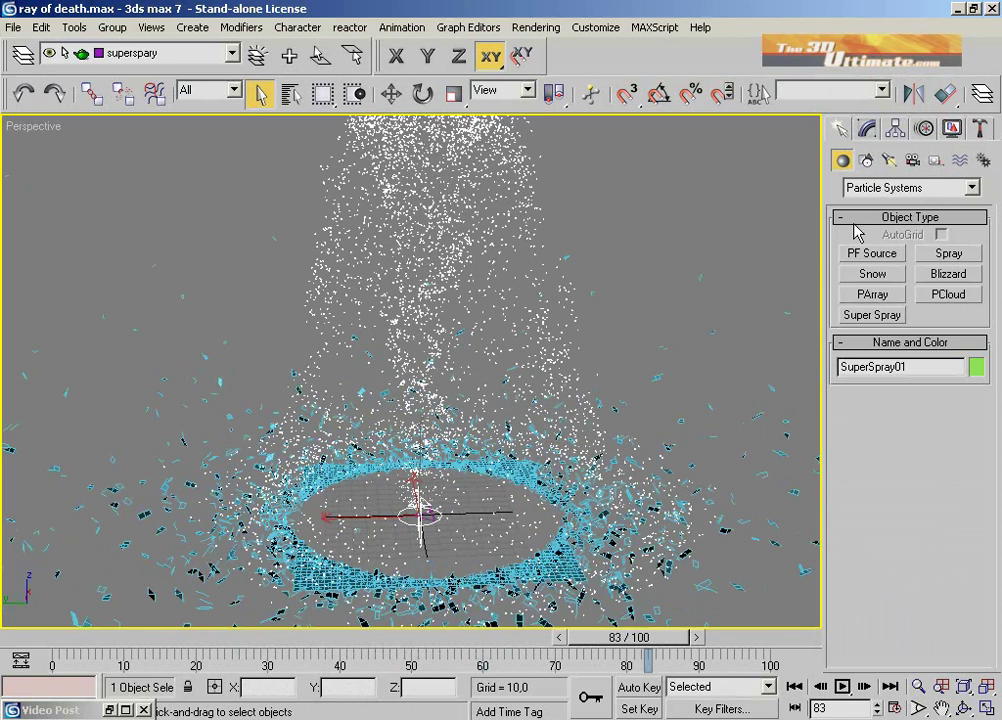
Display SuperSpray's base parameters down to Size 0.2, Variation 0.3, Grow and Fade For 10.
left_click(867, 130)
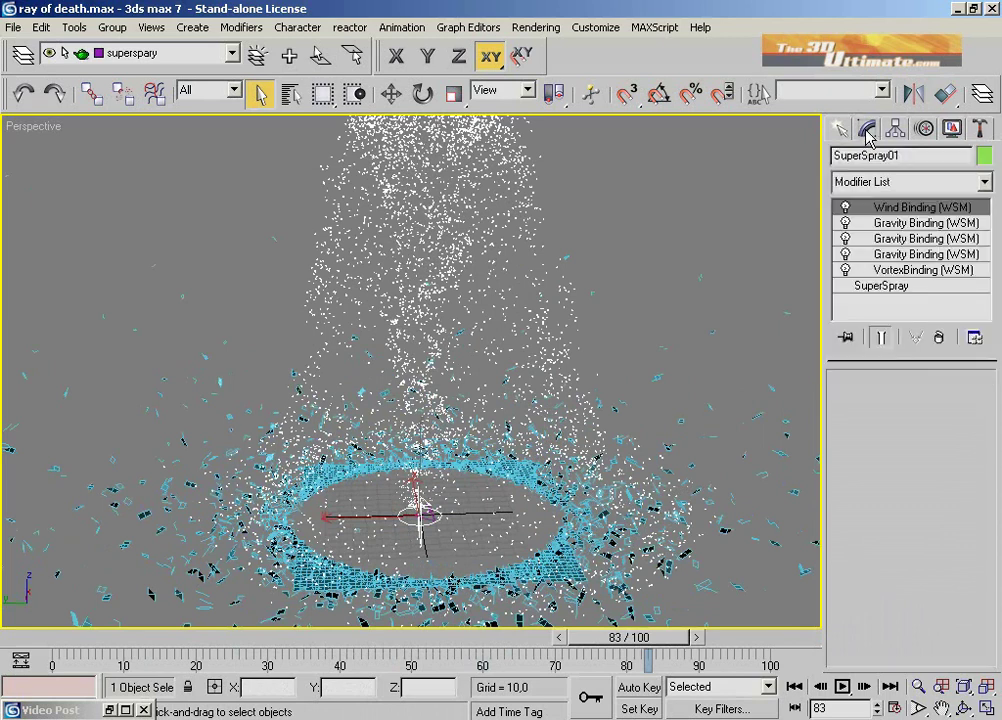
left_click(872, 287)
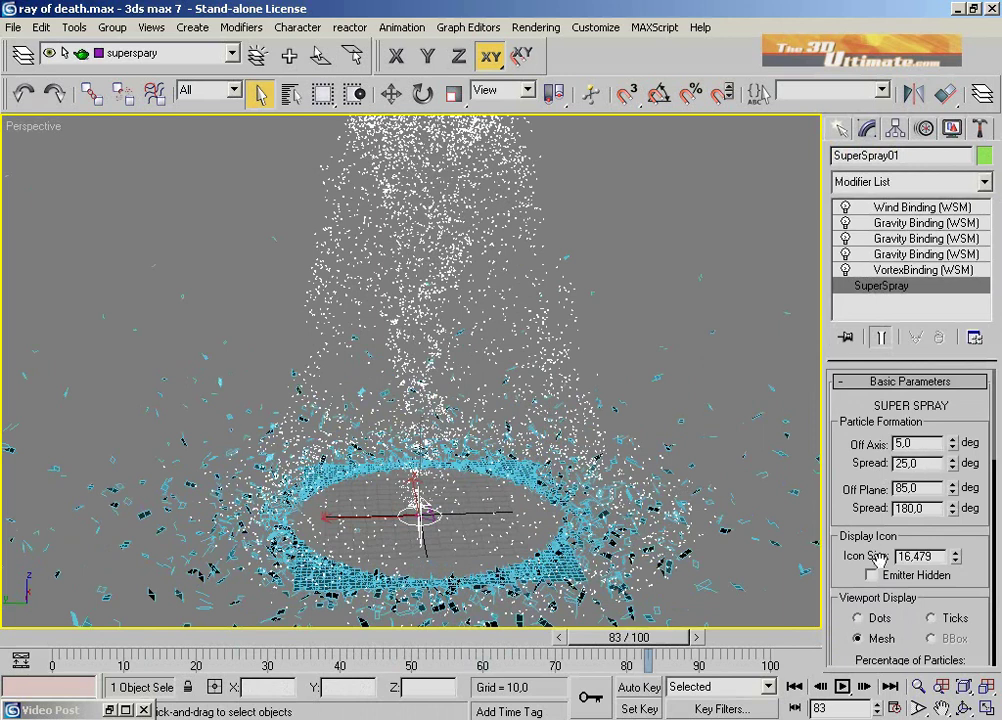
scroll(856, 595, "down", 5)
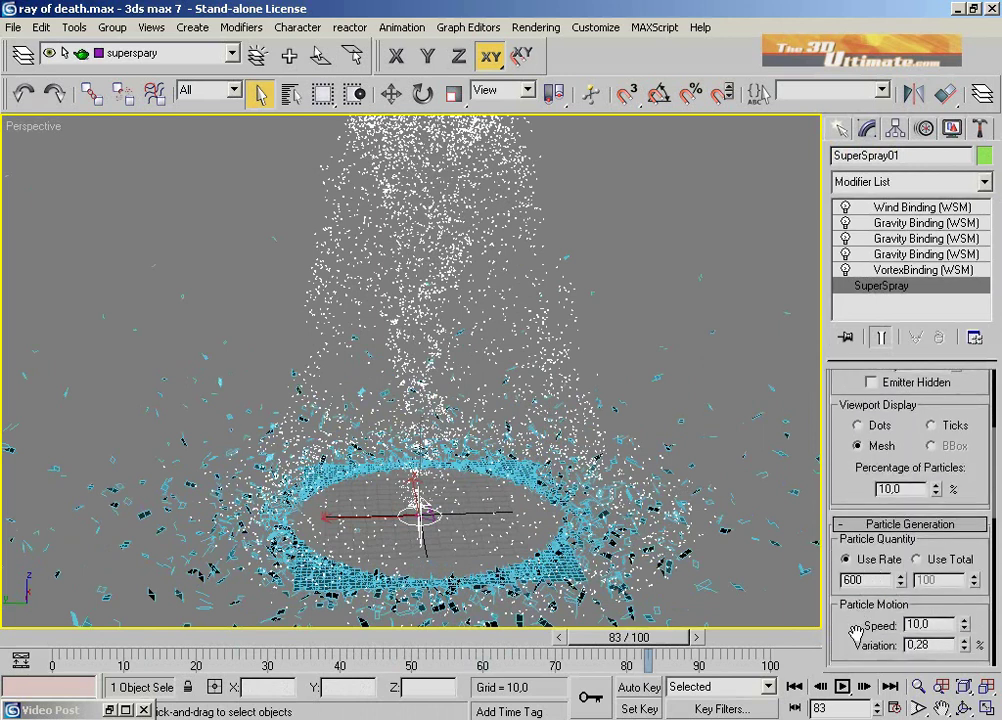
scroll(858, 622, "down", 4)
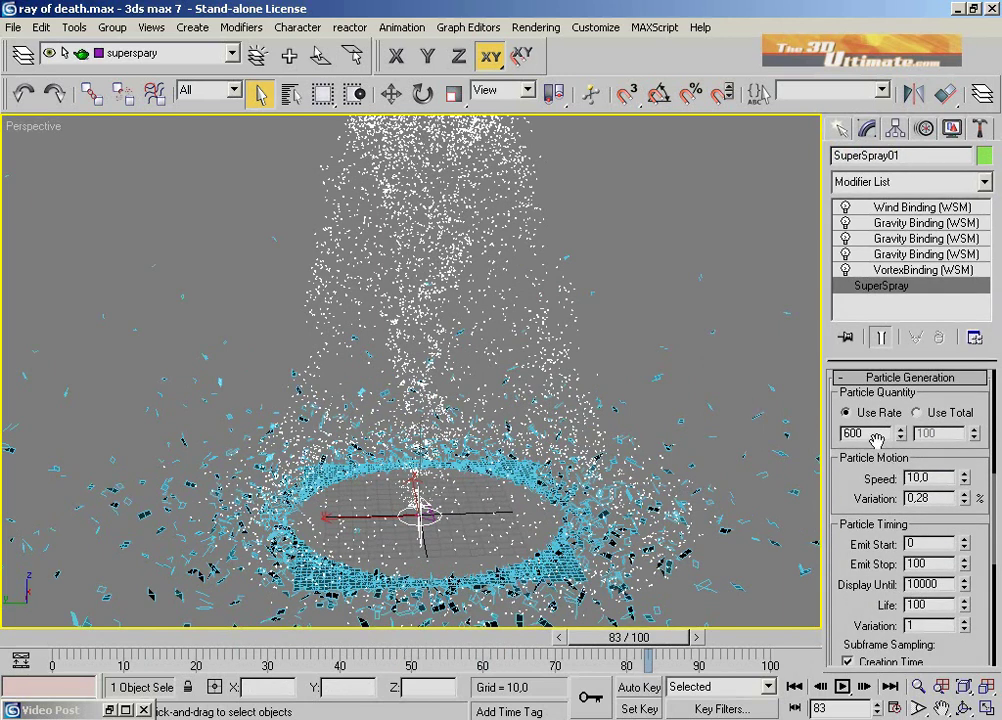
left_click_drag(866, 587, 867, 464)
scroll(860, 548, "down", 5)
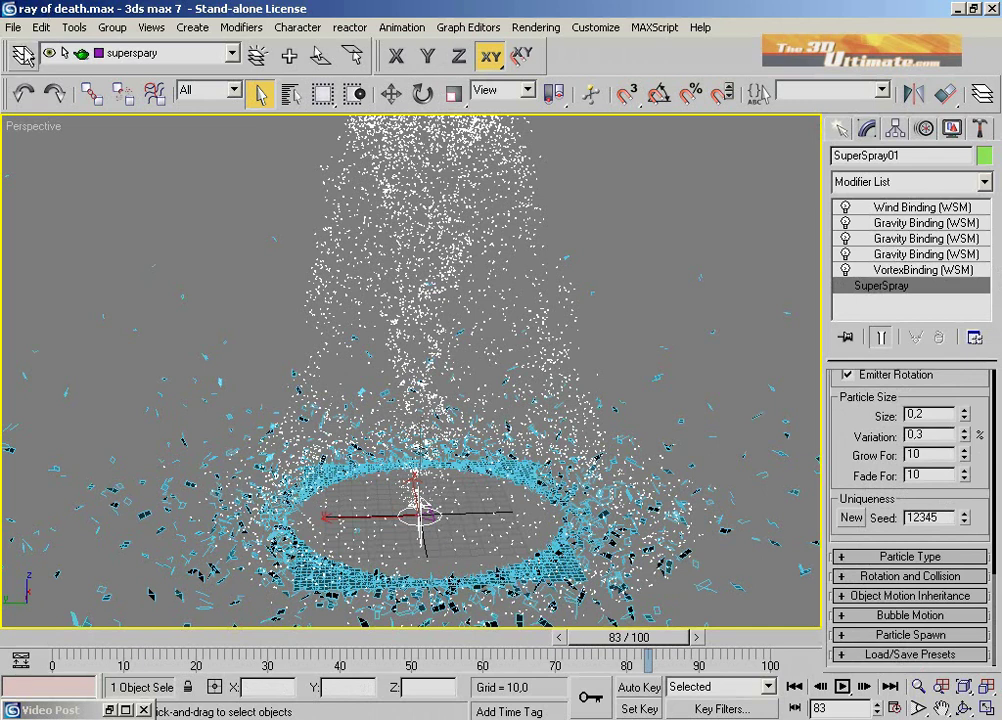
Unhide the gravity layer, make it current, and deselect the particle spray.
left_click(18, 56)
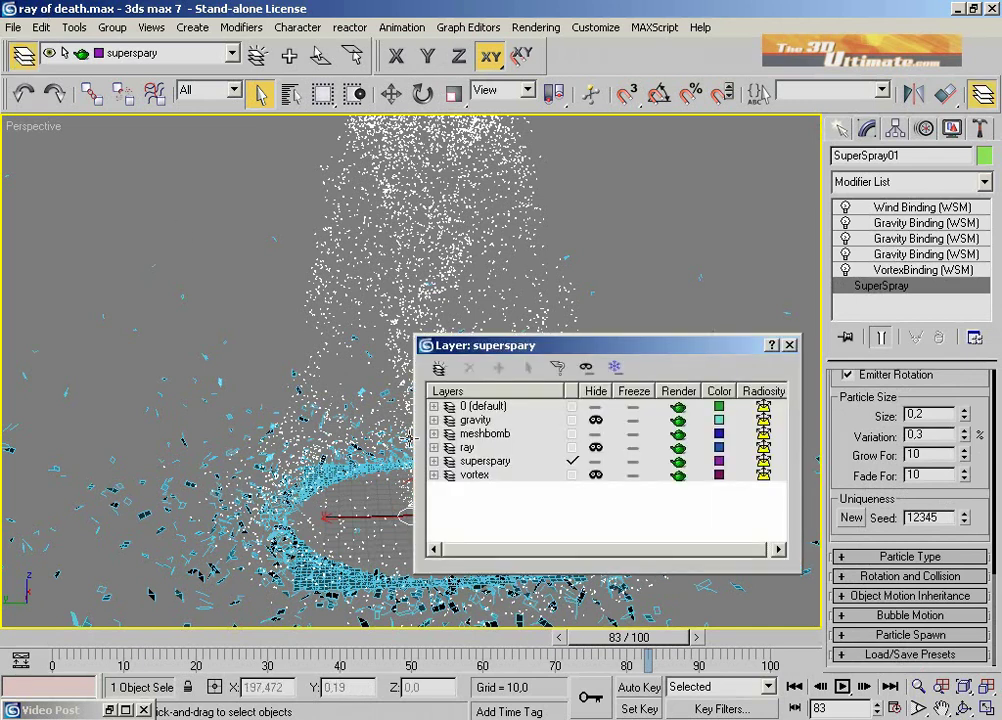
left_click(605, 427)
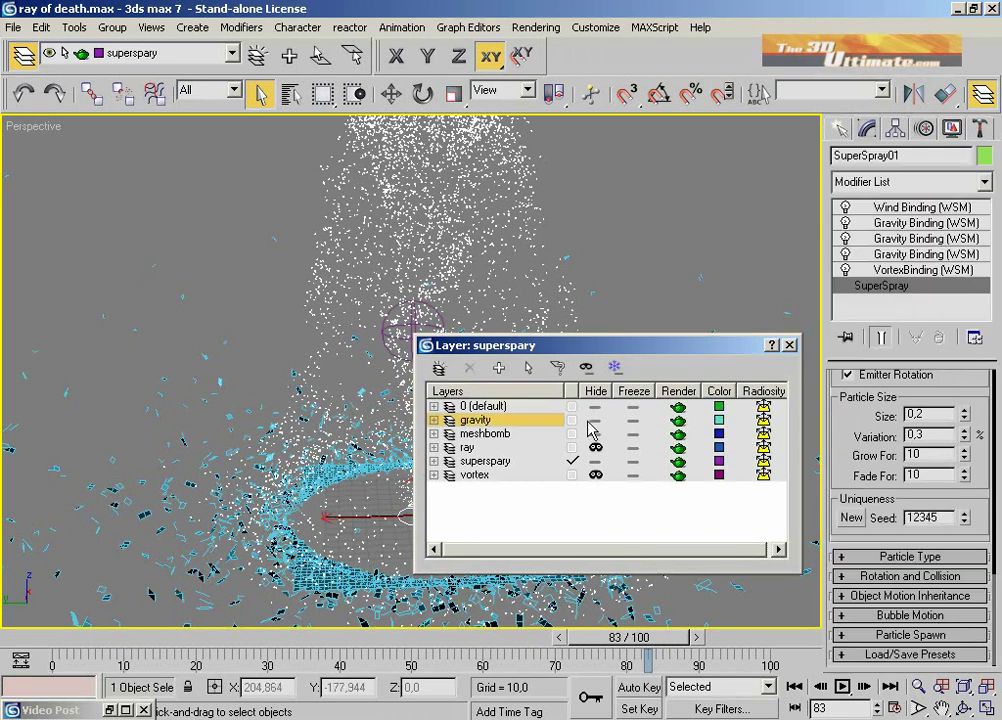
left_click(590, 421)
left_click(575, 421)
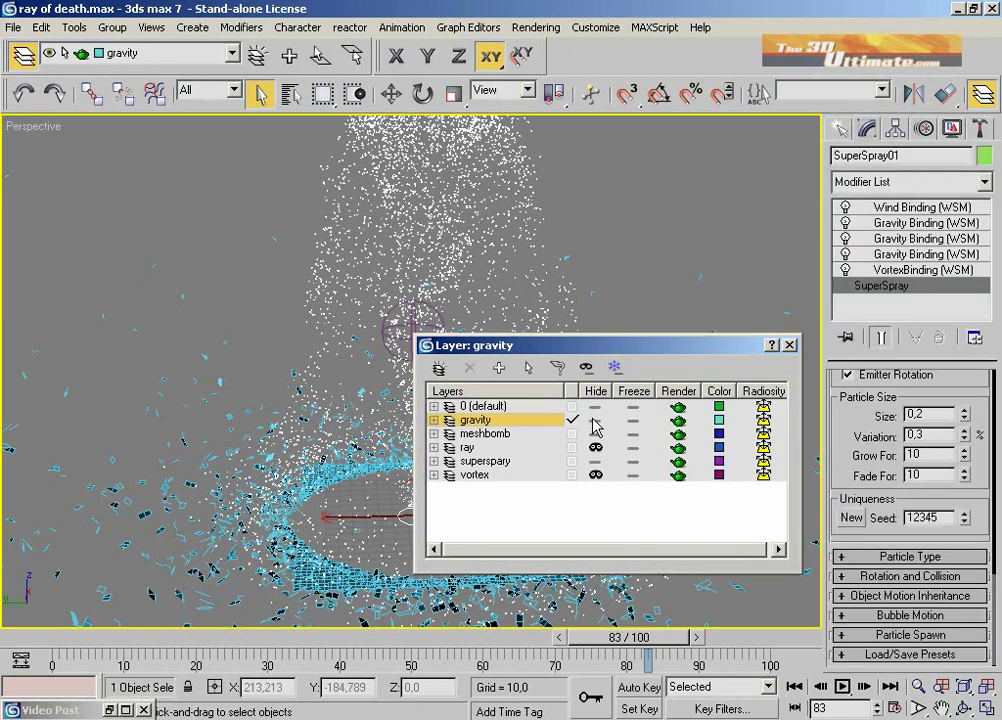
left_click(789, 345)
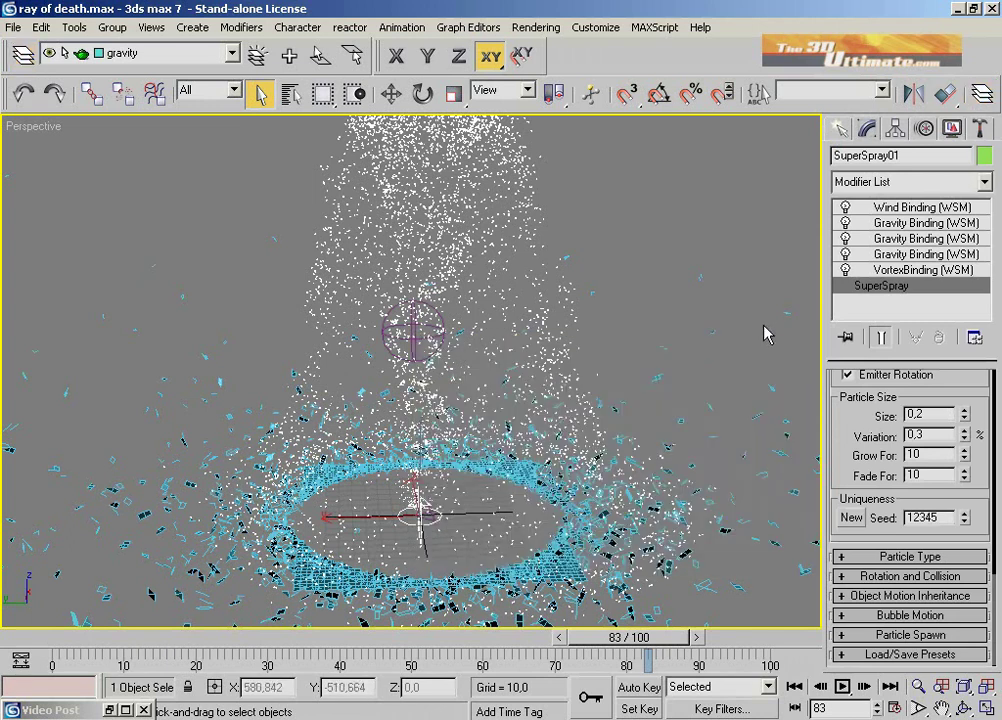
left_click(767, 331)
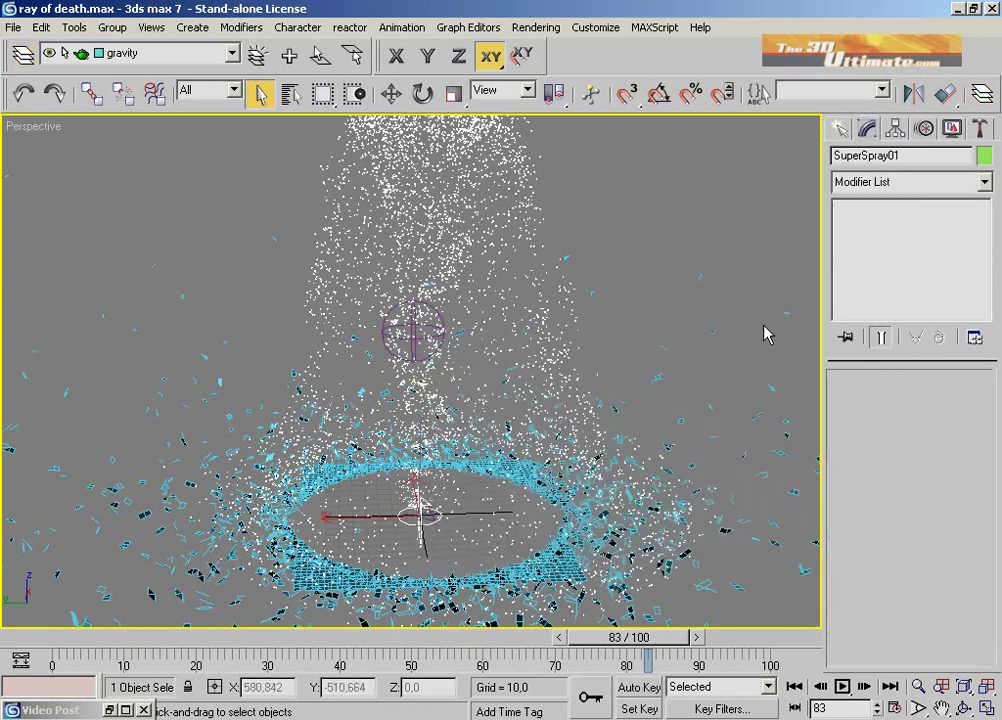
Restore the four-view layout and select Gravity02 in the Left view to see its Strength 0.38, Decay 0.0.
left_click(980, 708)
left_click(166, 422)
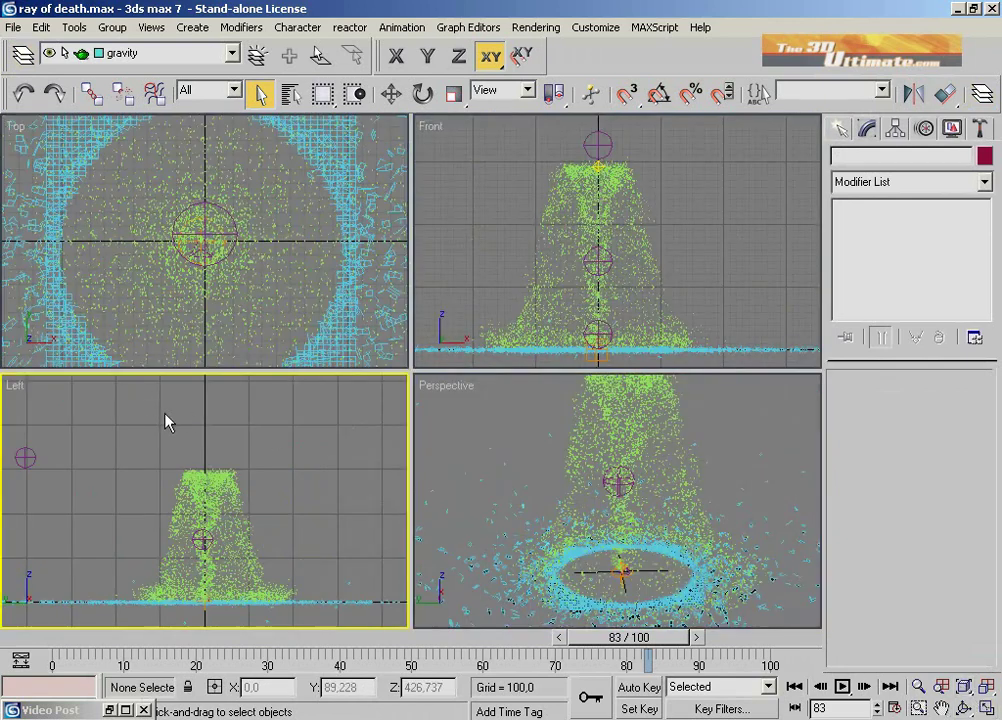
left_click(25, 457)
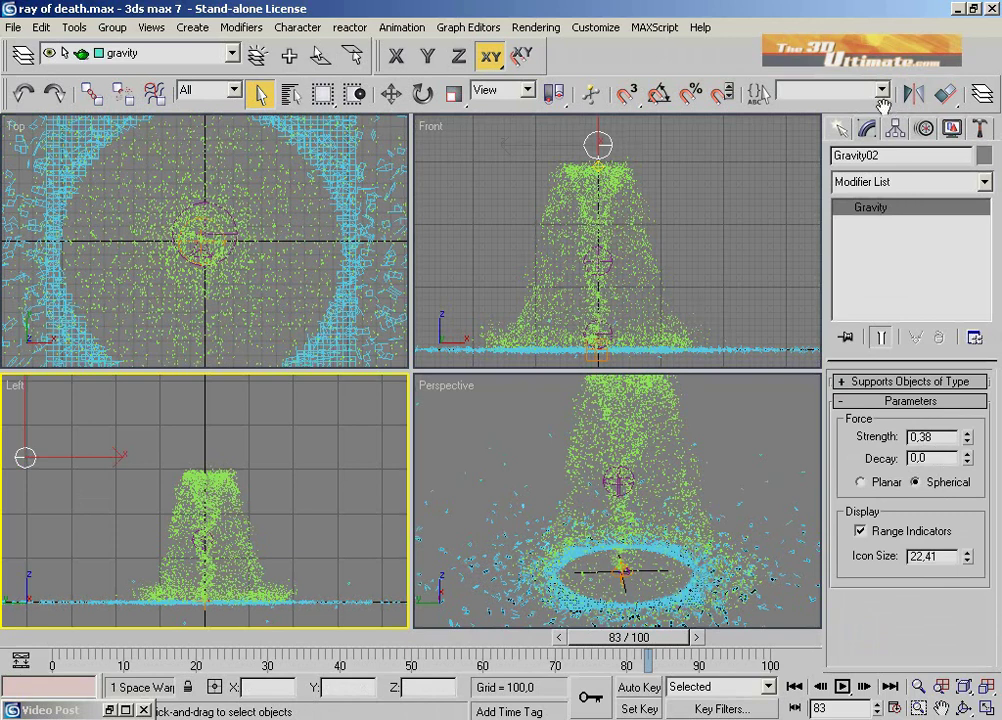
Show the Forces category of space warps in the Create panel.
left_click(841, 128)
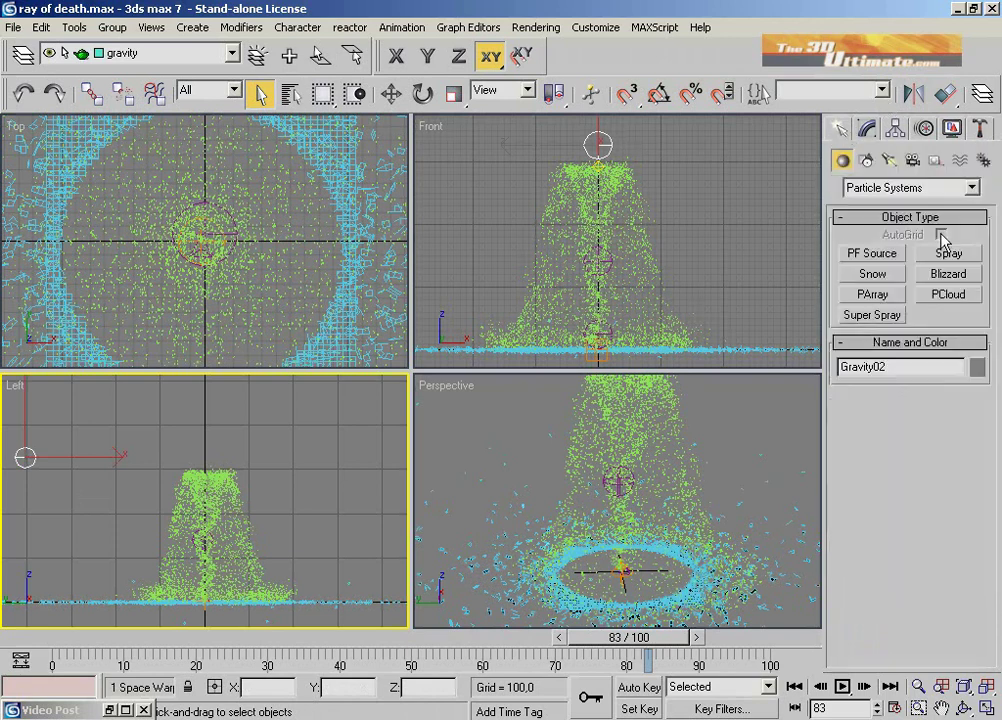
left_click(959, 160)
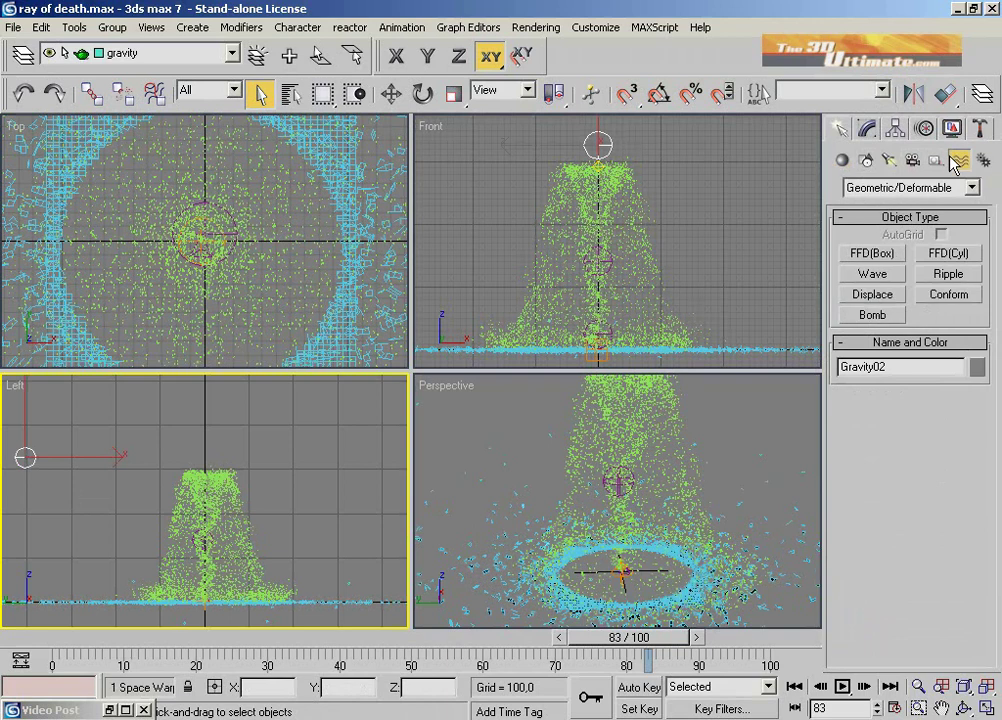
left_click(897, 193)
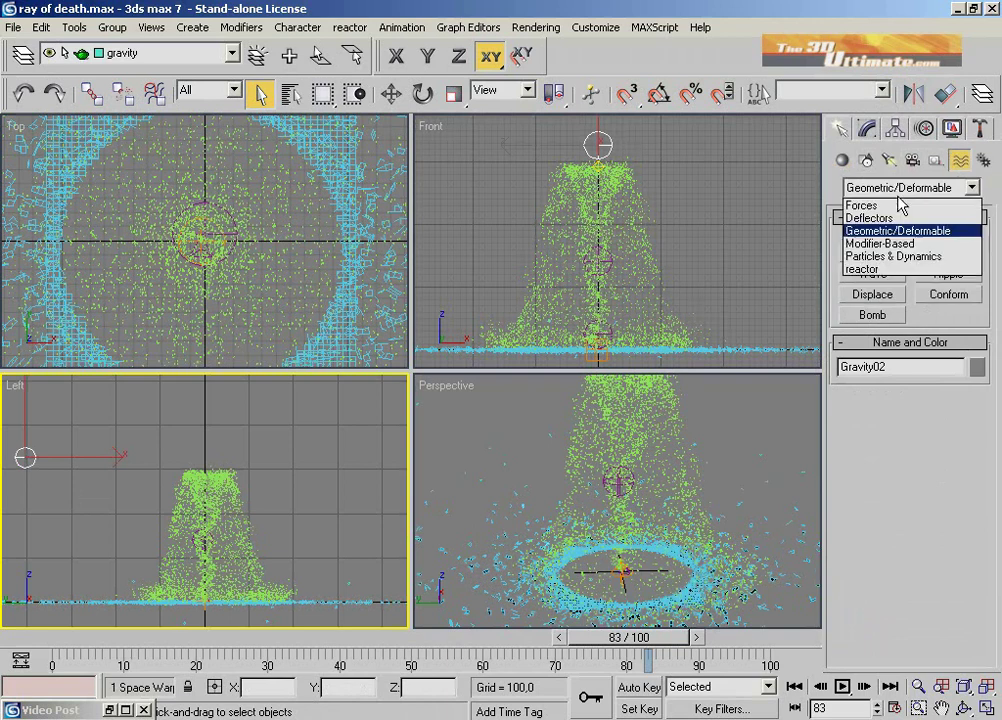
left_click(893, 206)
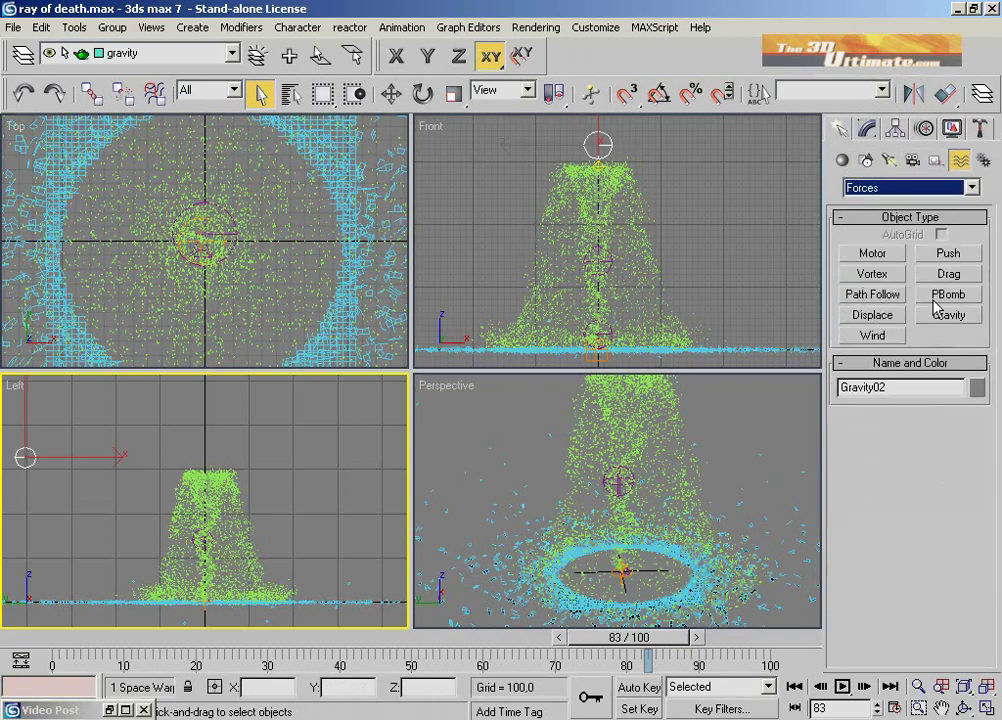
Recheck Gravity02's parameters, then return to the Forces list and deselect Gravity02.
left_click(866, 130)
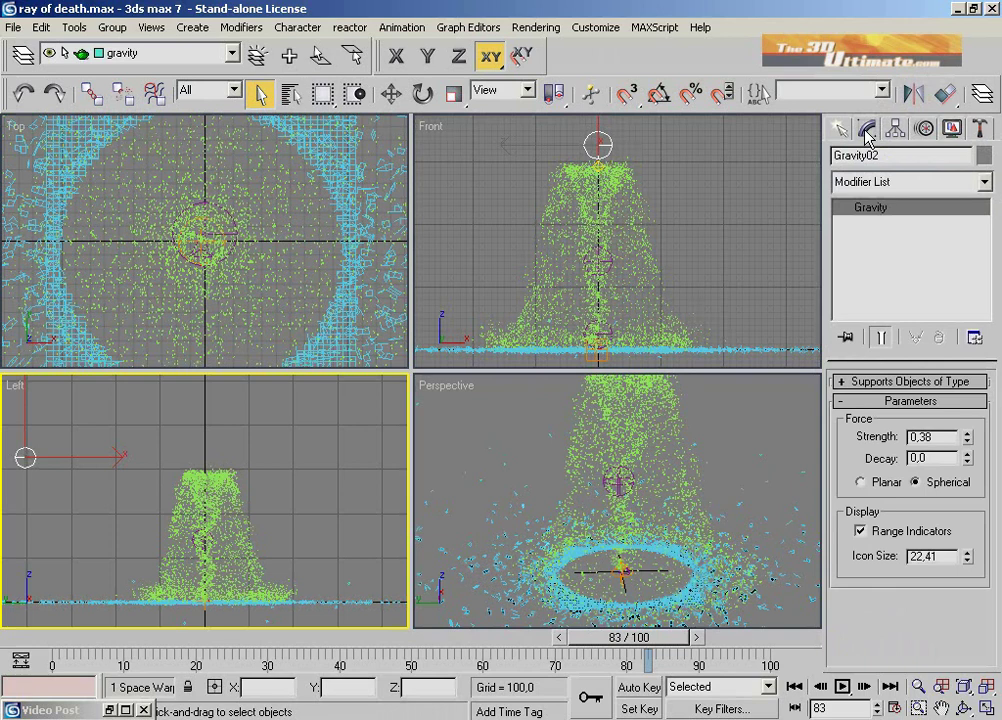
left_click(842, 129)
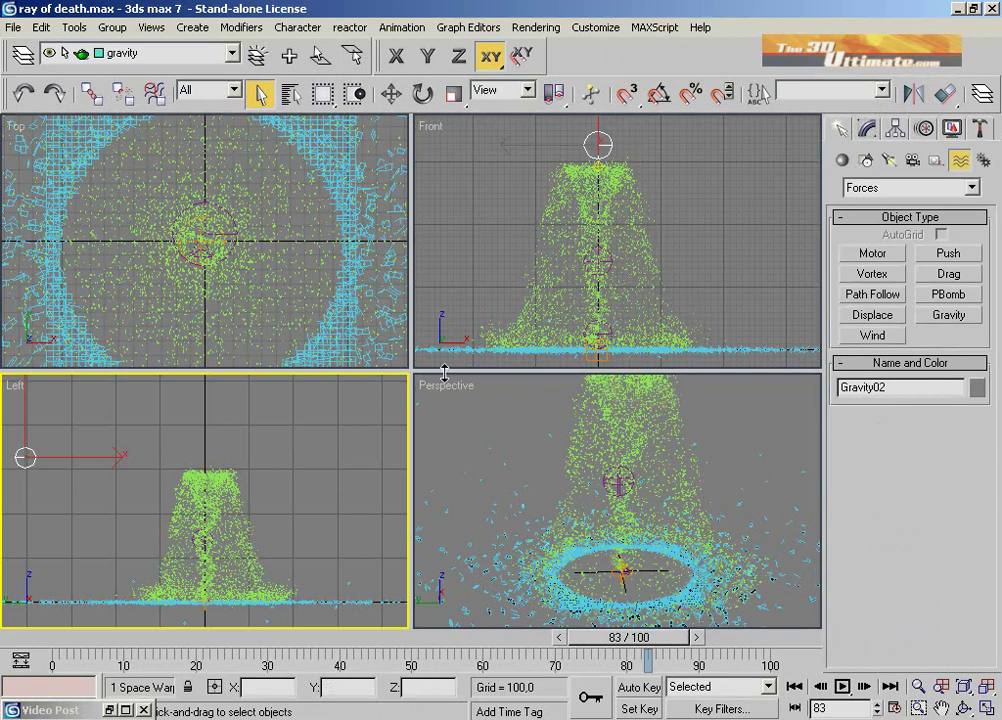
left_click(212, 416)
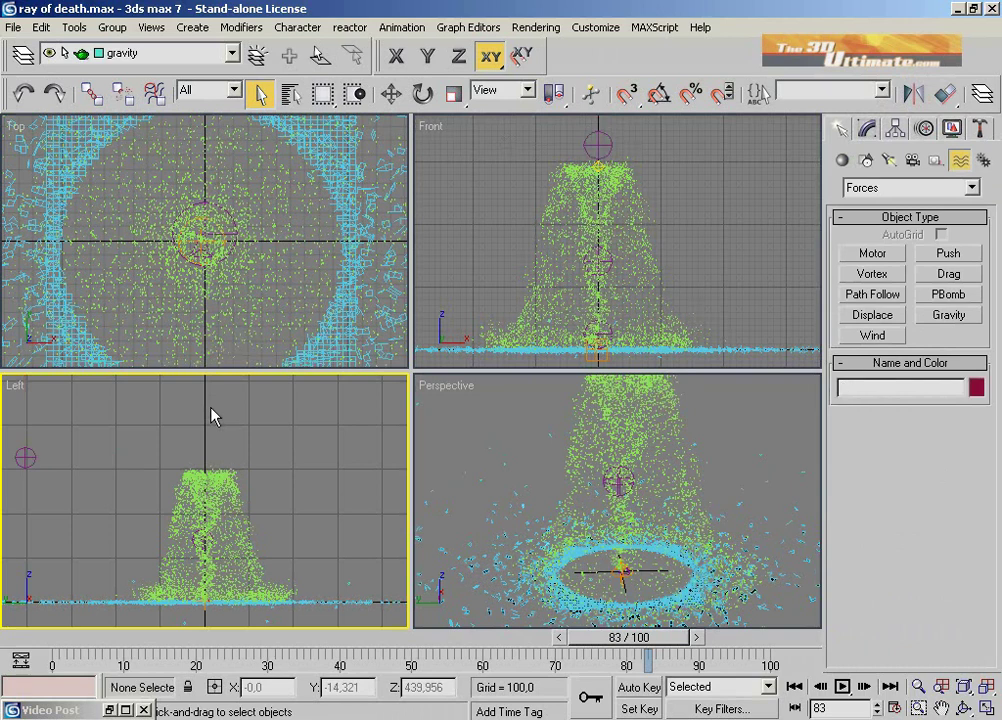
Select Gravity03 by name and show its settings (Strength 0.2, Decay 0.7) in a maximized Front view.
left_click(291, 95)
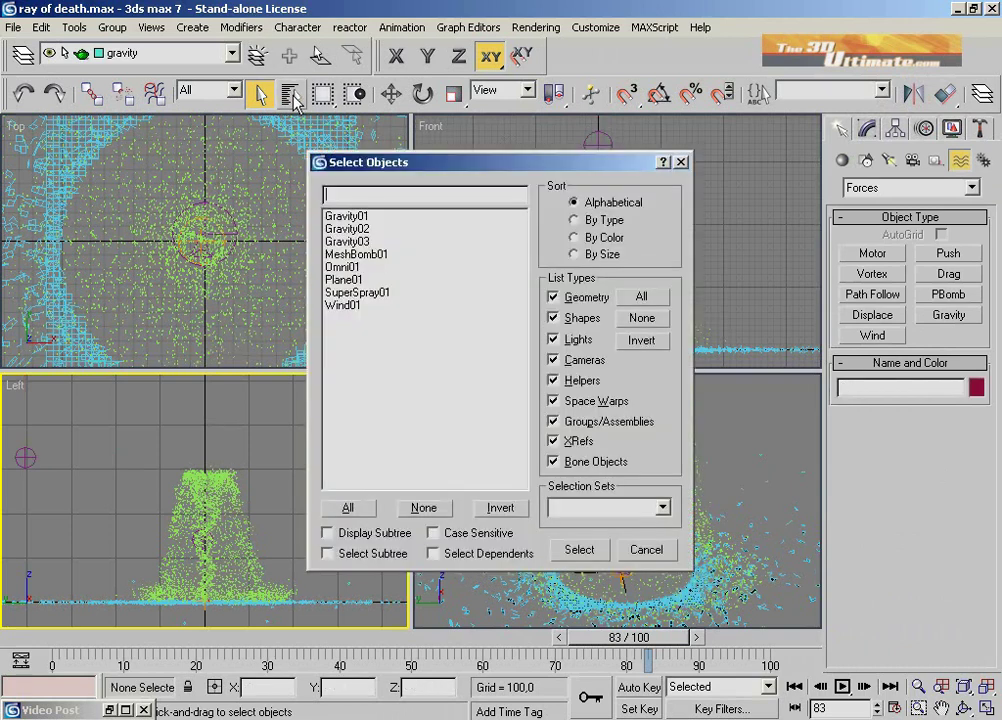
left_click(350, 242)
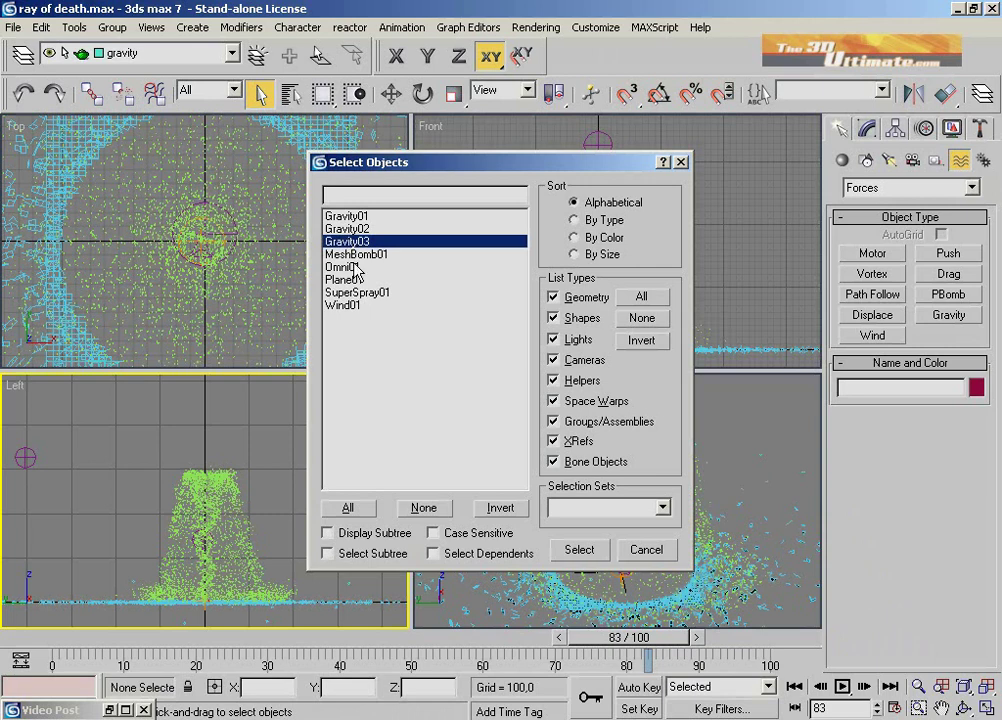
left_click(578, 550)
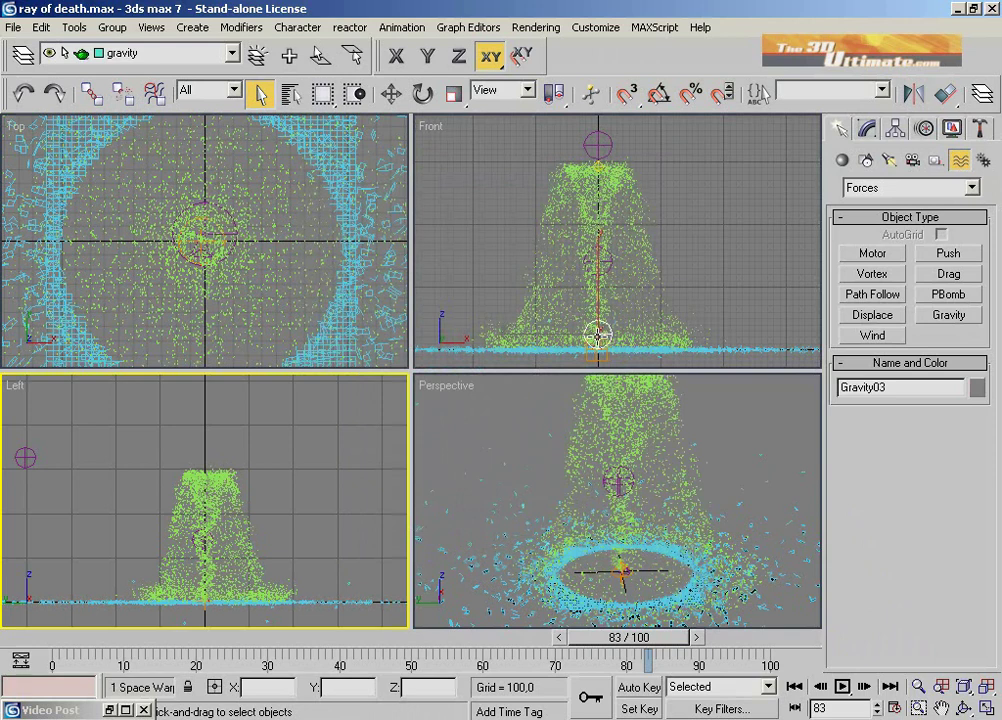
left_click(602, 332)
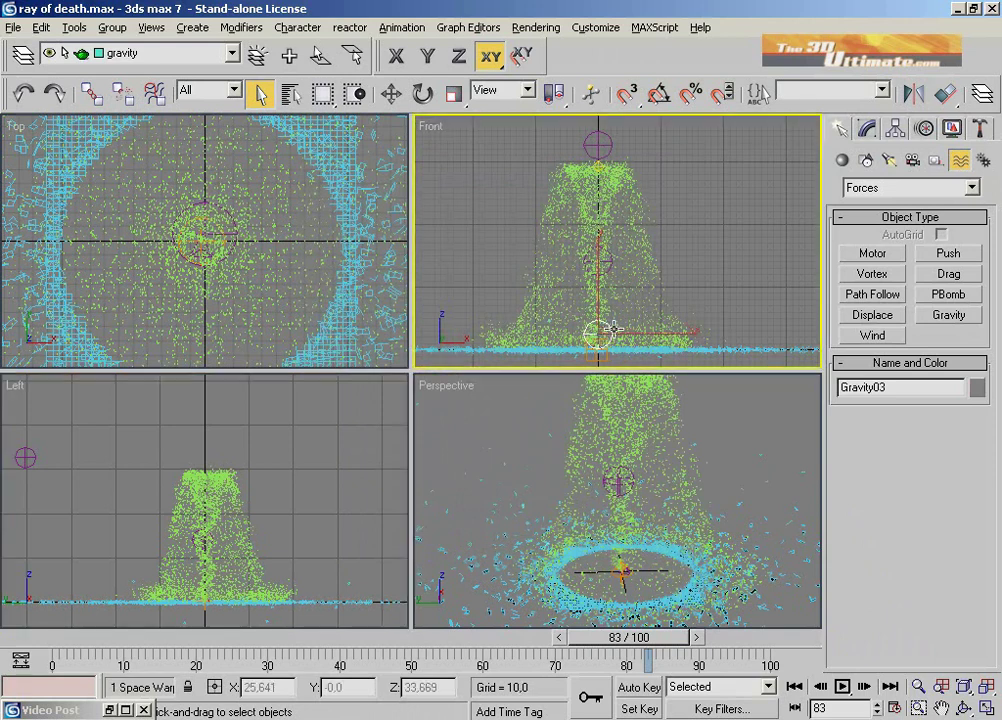
key("alt+w")
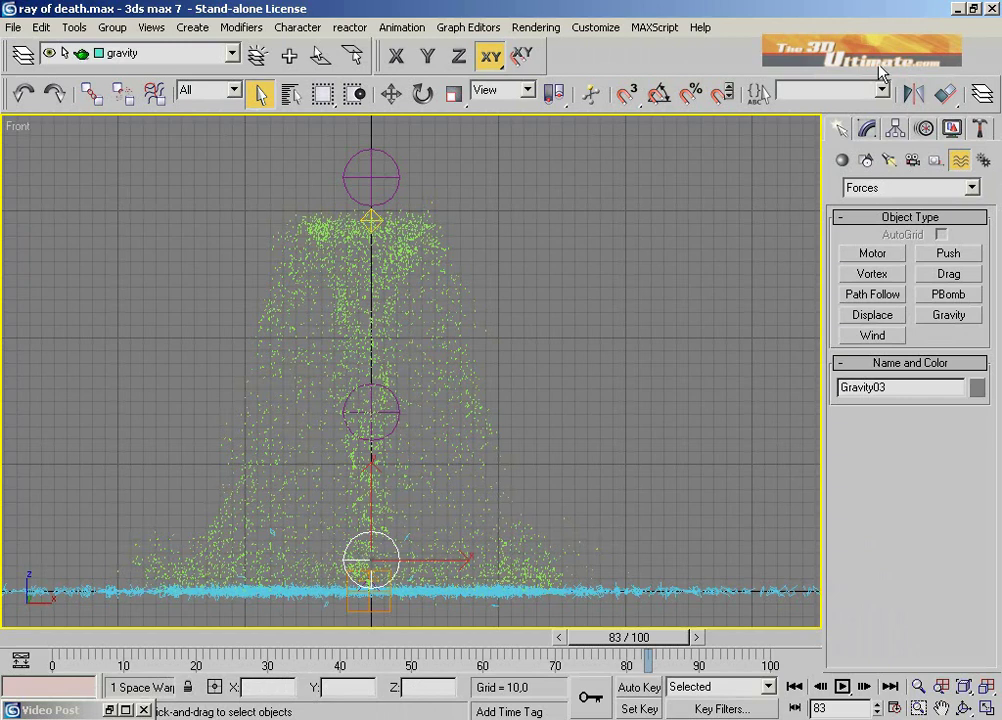
left_click(868, 130)
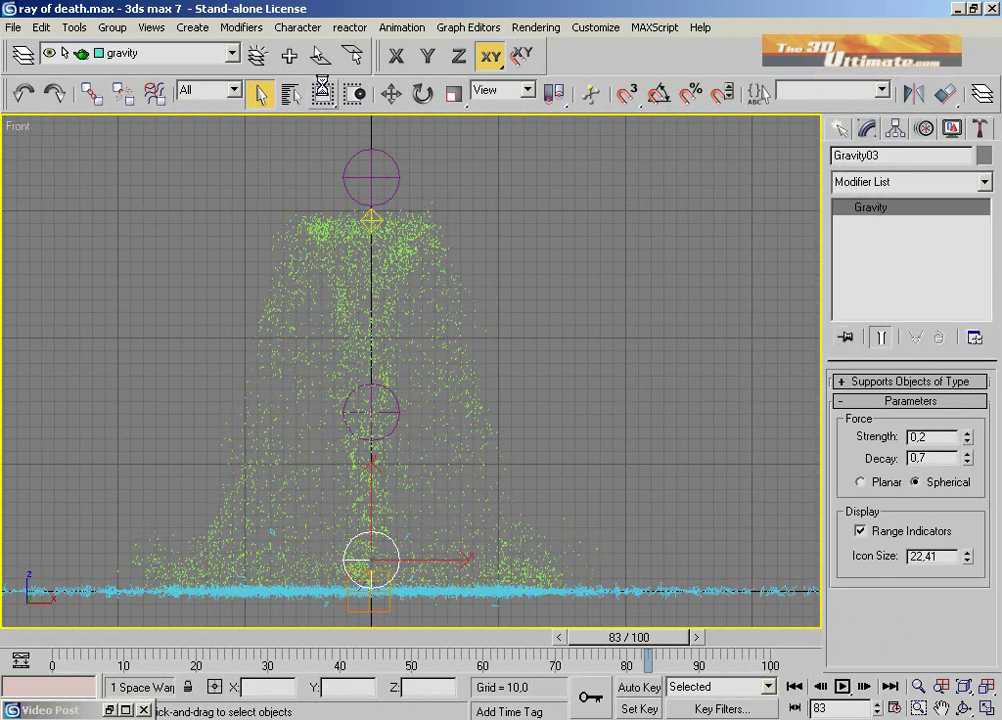
Select Gravity02 from the Select Objects list to check it.
key("h")
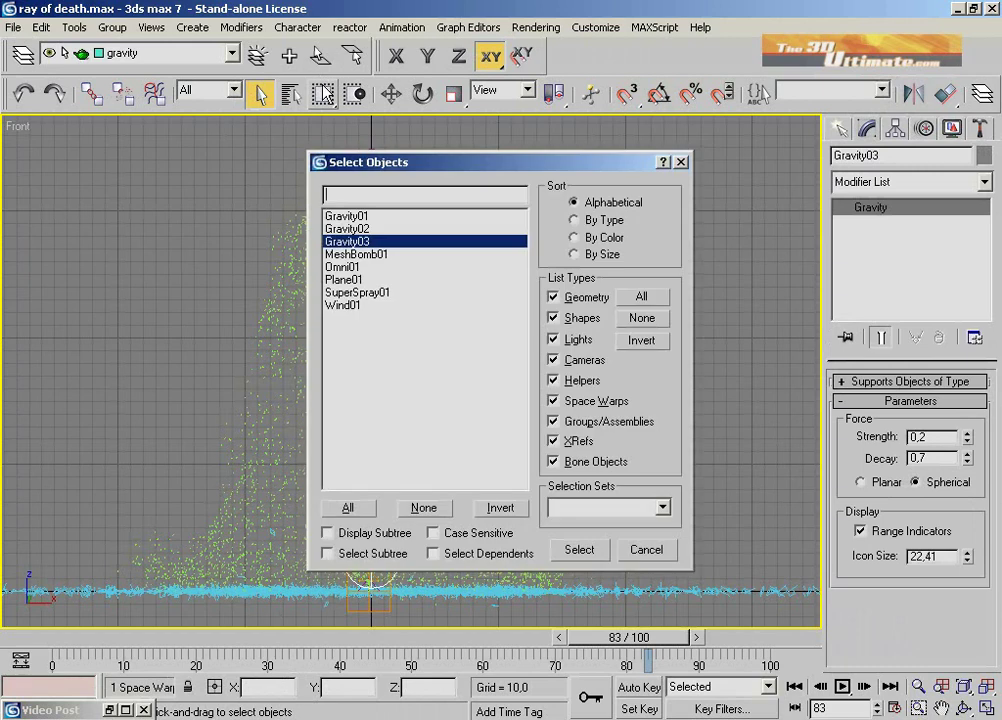
left_click(396, 232)
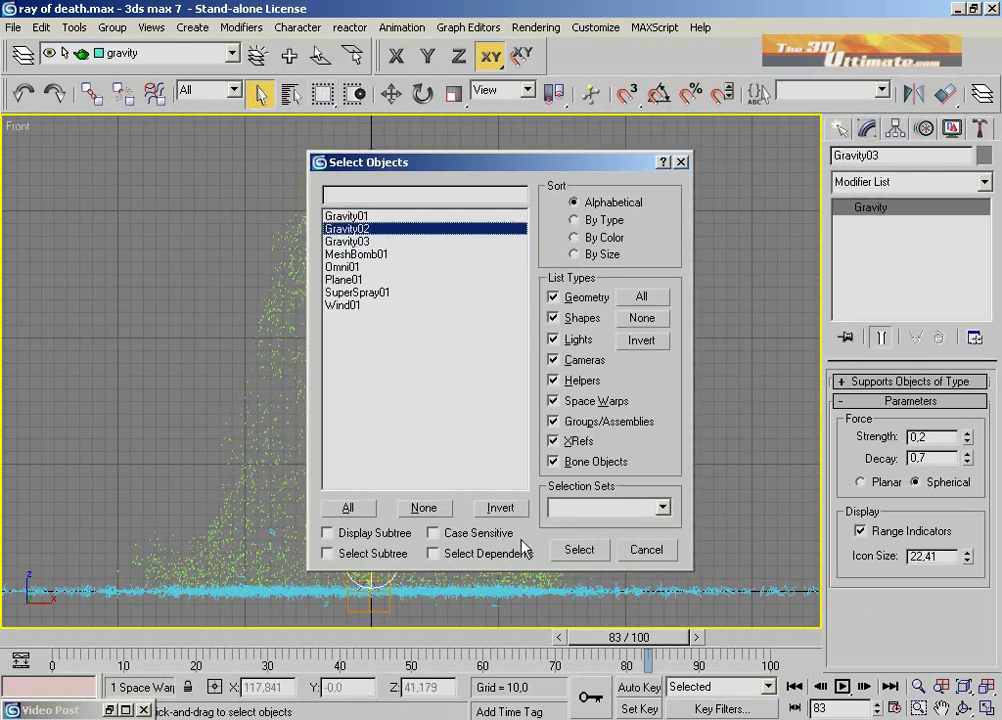
left_click(582, 551)
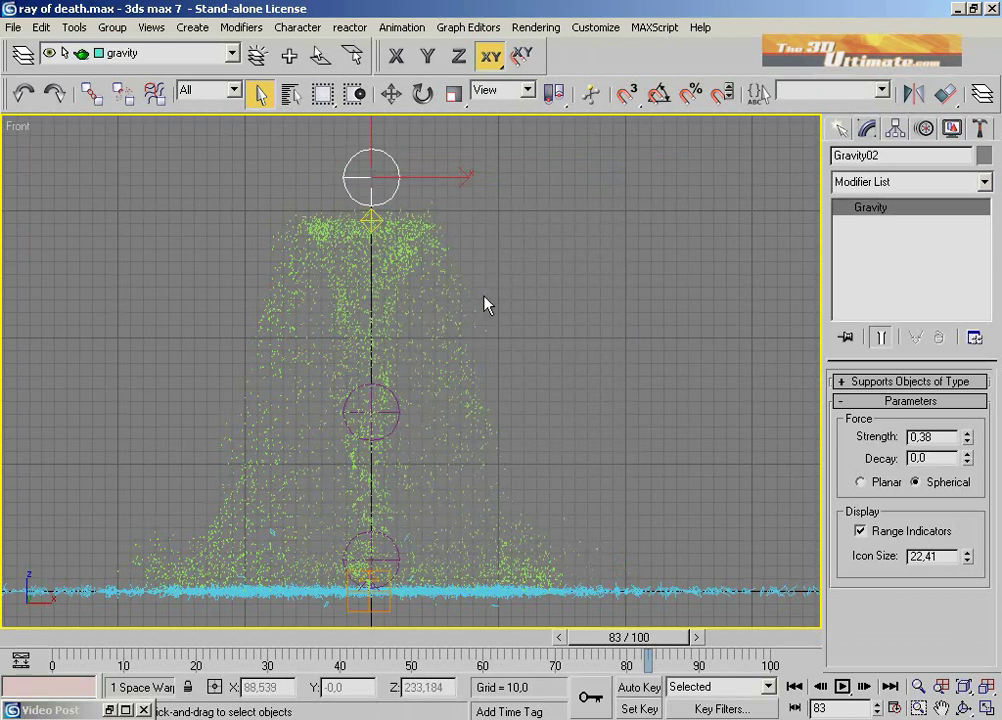
Select Gravity01 to review its Strength 0.38 and Decay 0.0 settings.
key("h")
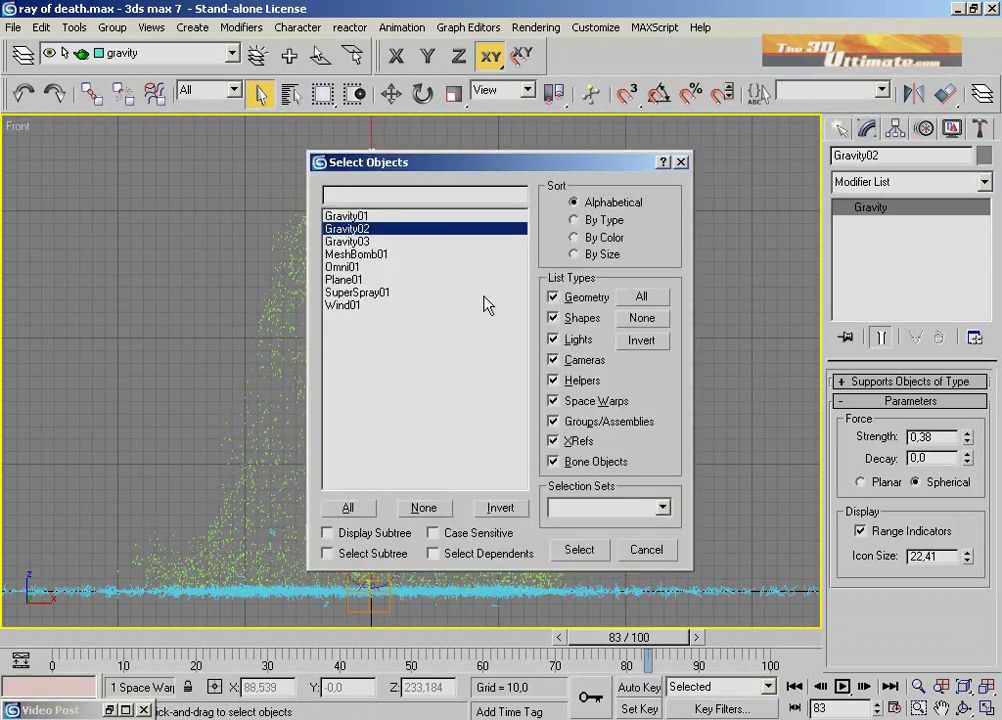
left_click(355, 216)
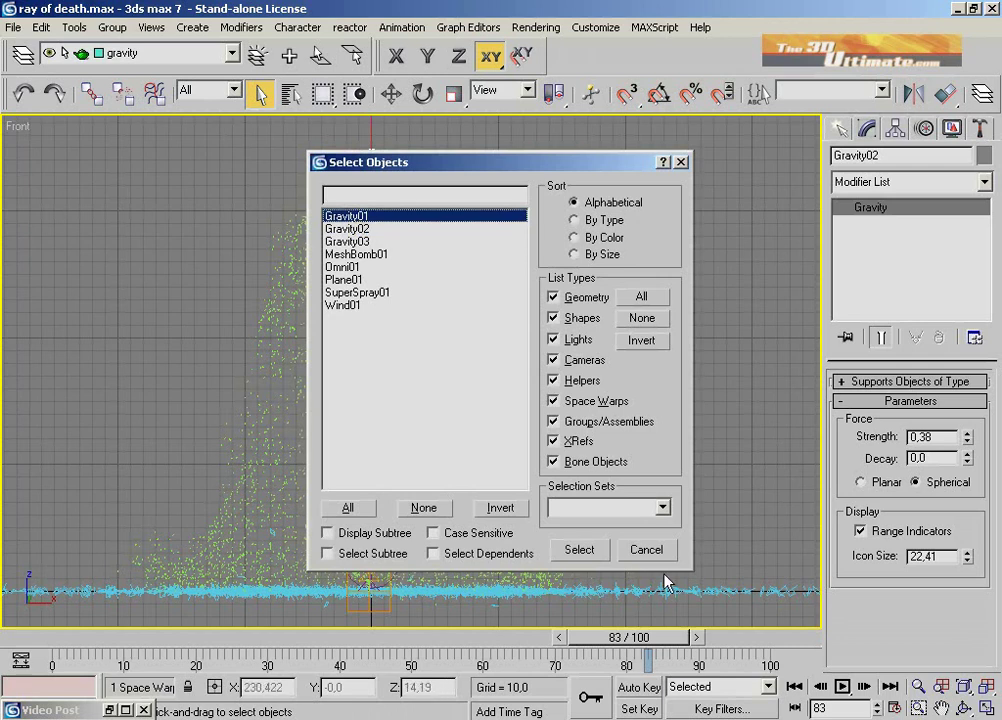
left_click(579, 552)
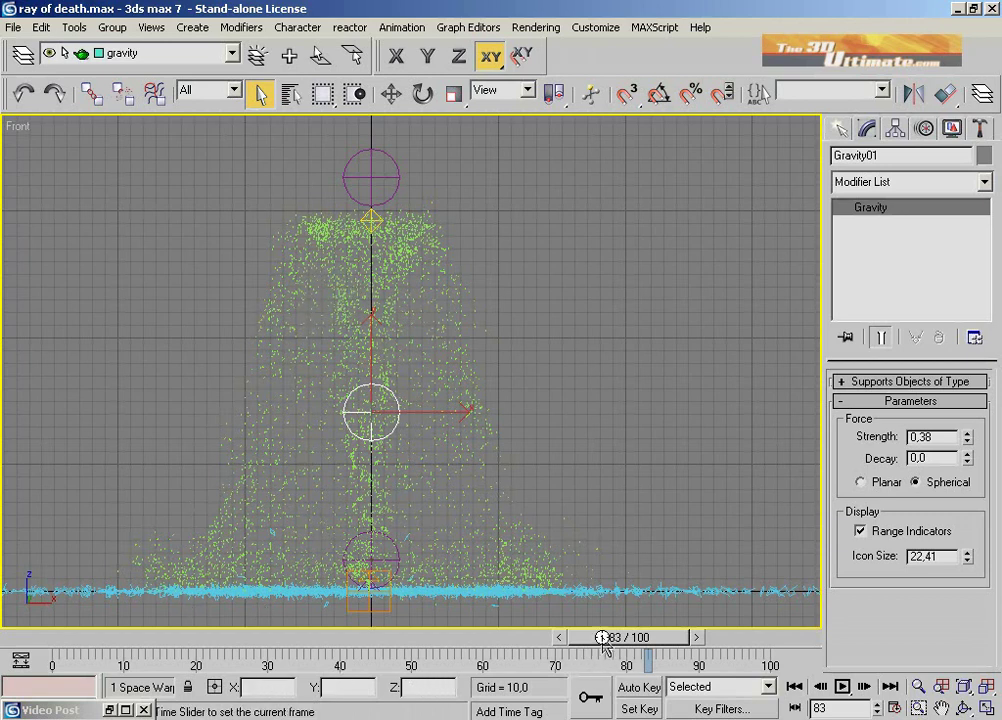
Scrub back through the particle beam animation to frame 74 and return to the Select tool.
left_click(559, 637)
left_click_drag(205, 637, 548, 595)
key("q")
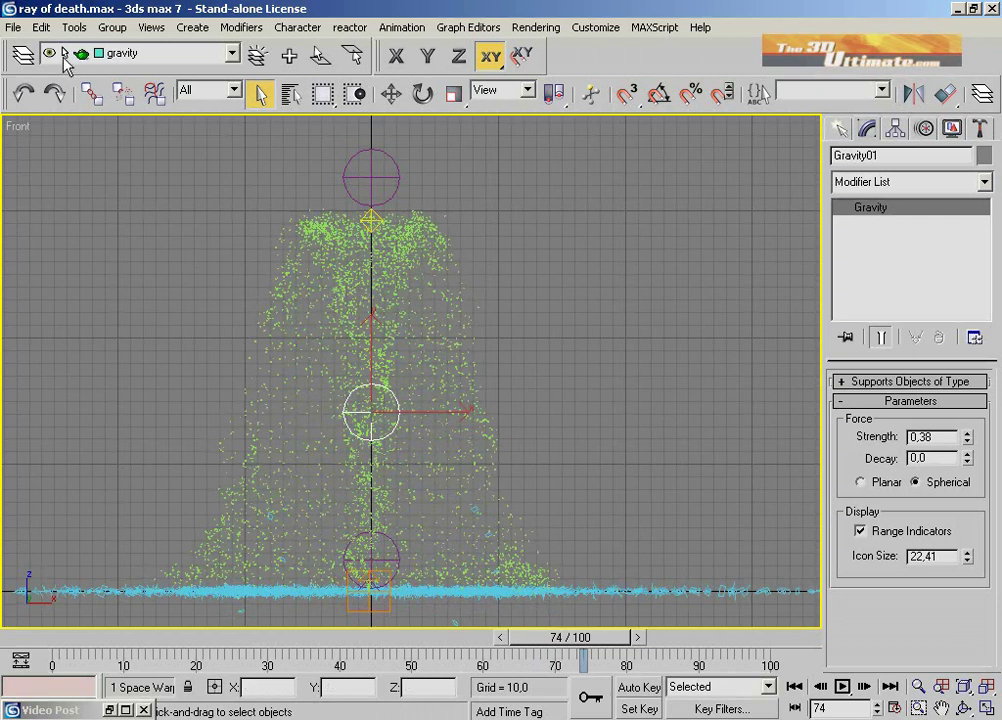
Make the vortex layer current and visible, select its Vortex01, and restore four viewports.
left_click(22, 56)
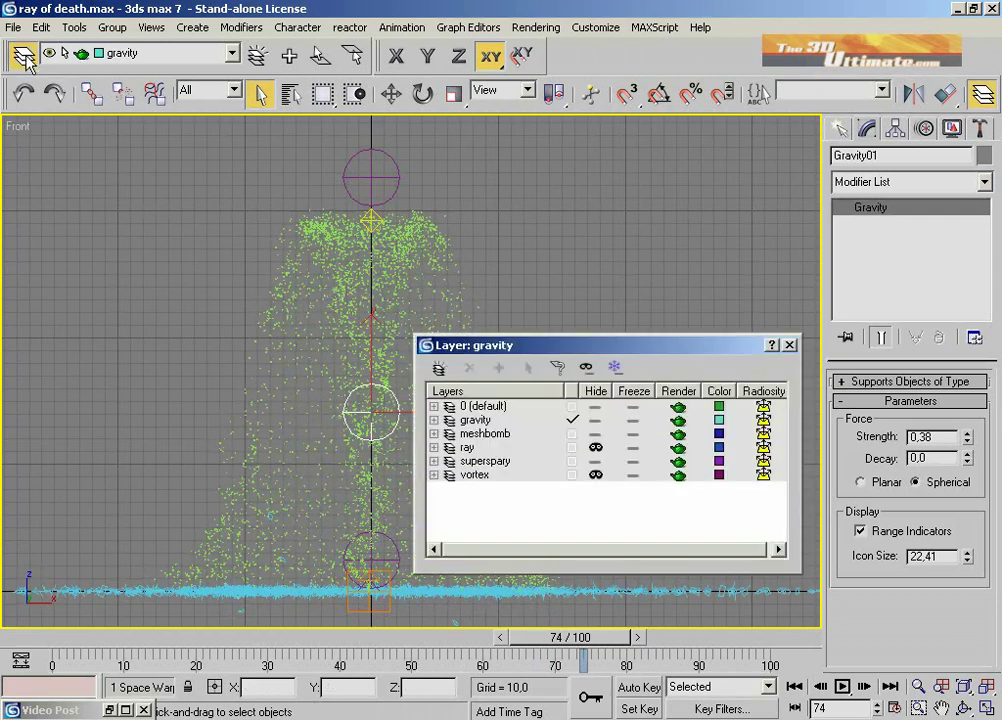
left_click(574, 476)
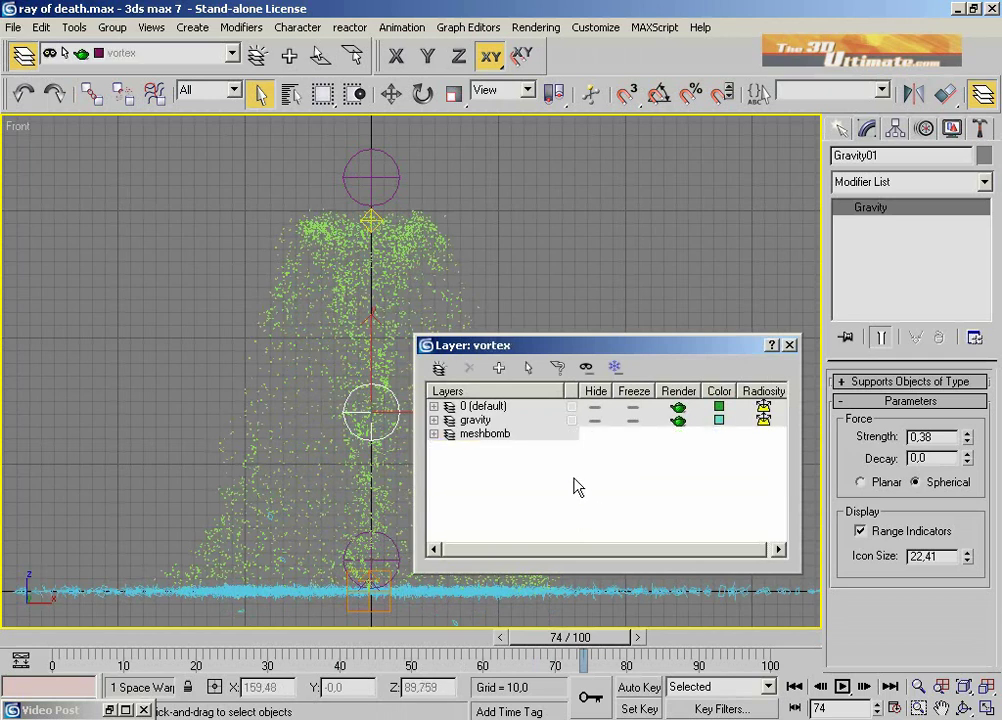
left_click(597, 476)
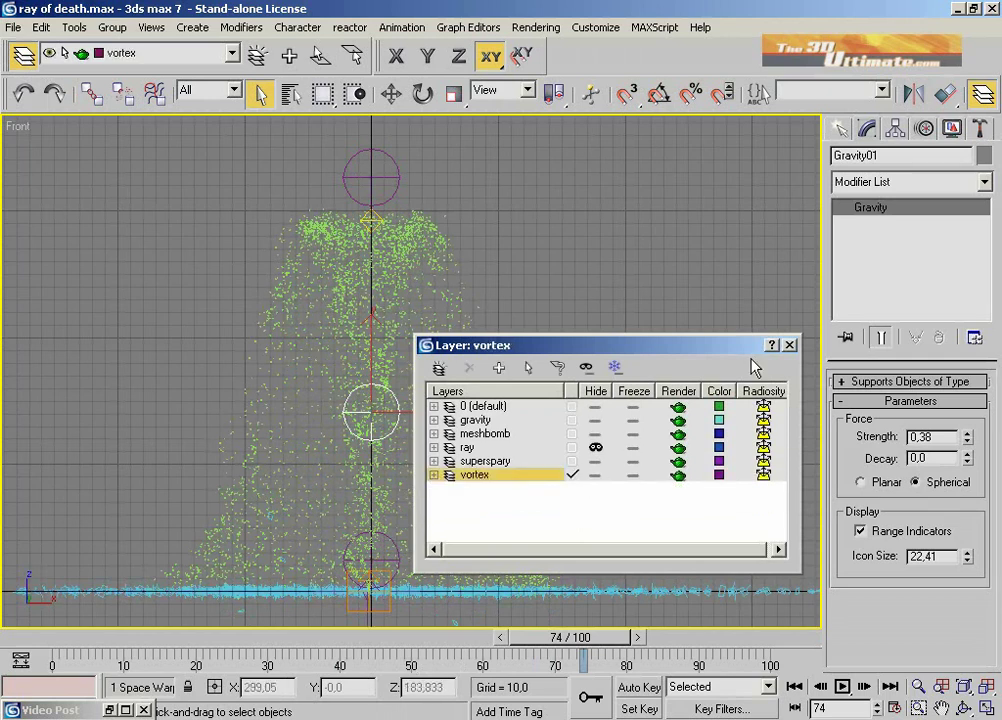
left_click(435, 476)
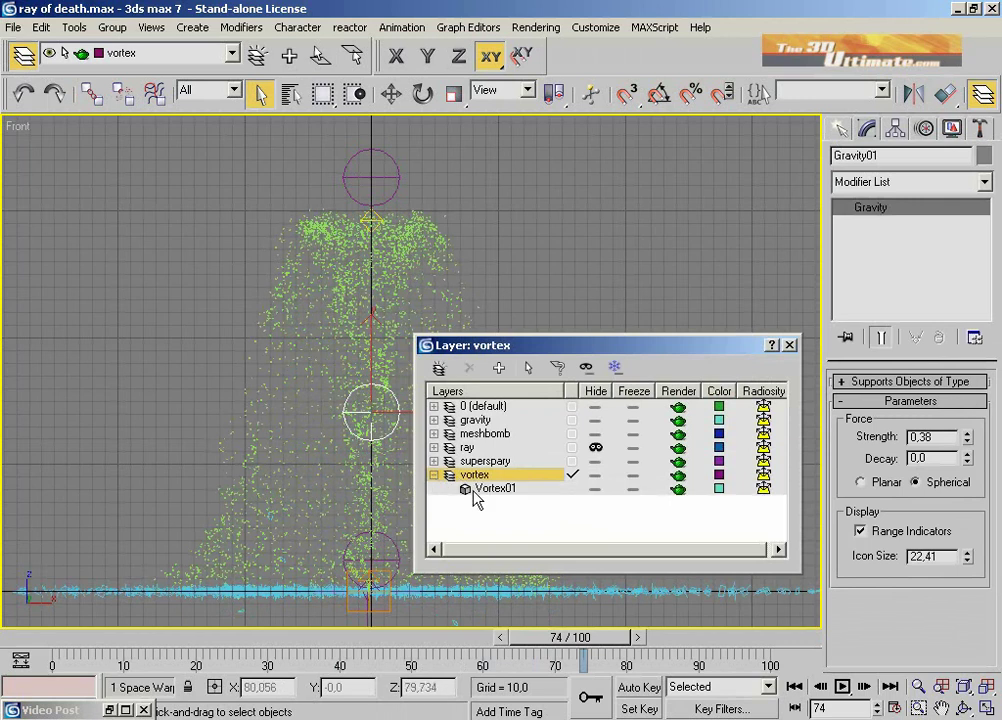
left_click(485, 490)
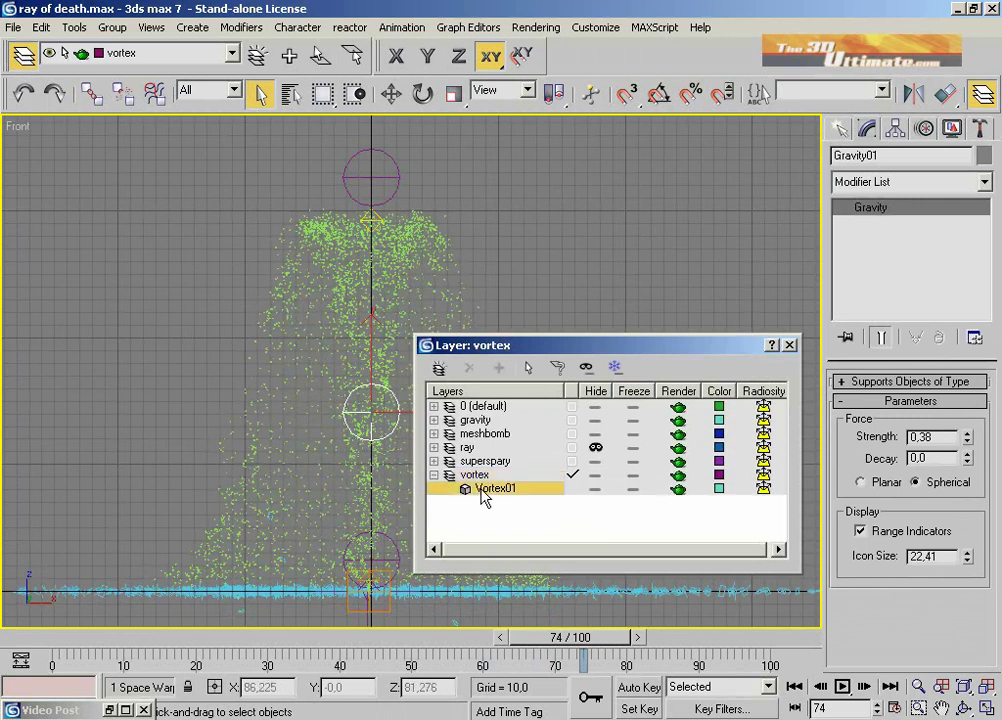
left_click(790, 345)
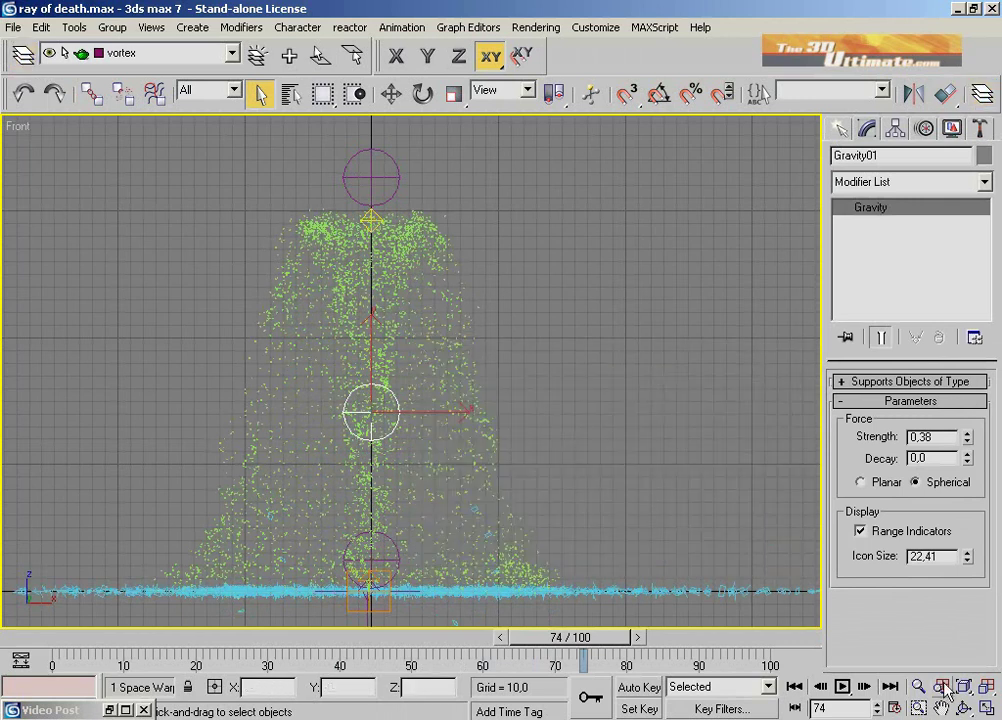
key("alt+w")
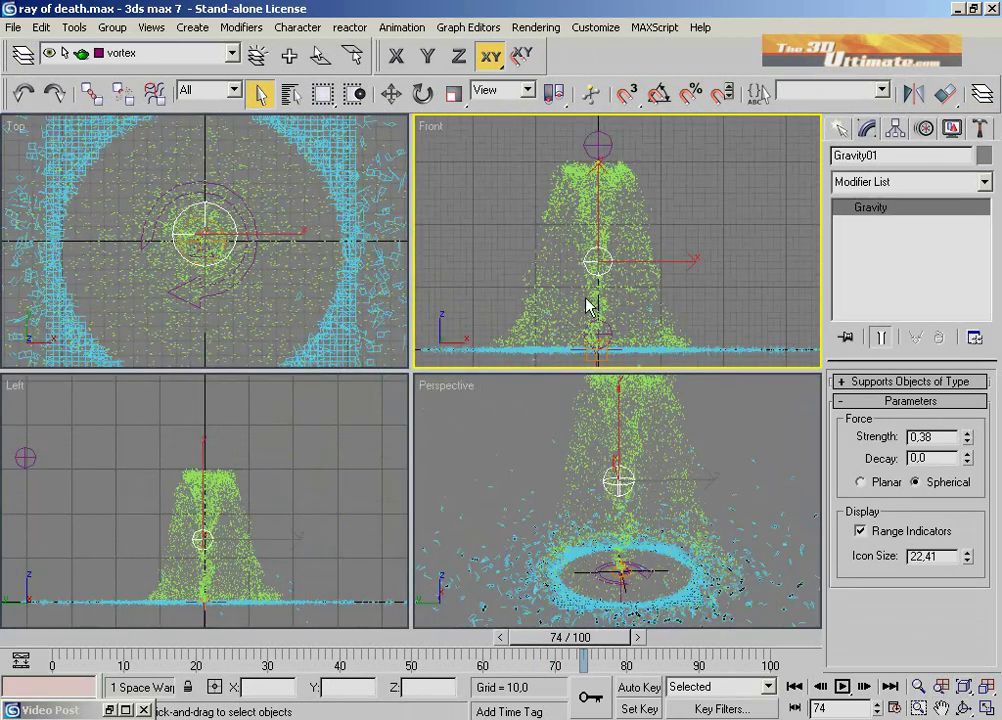
Select Vortex01 by name to show its parameters (Taper Length 38.148, Axial Drop 0.26).
left_click(290, 94)
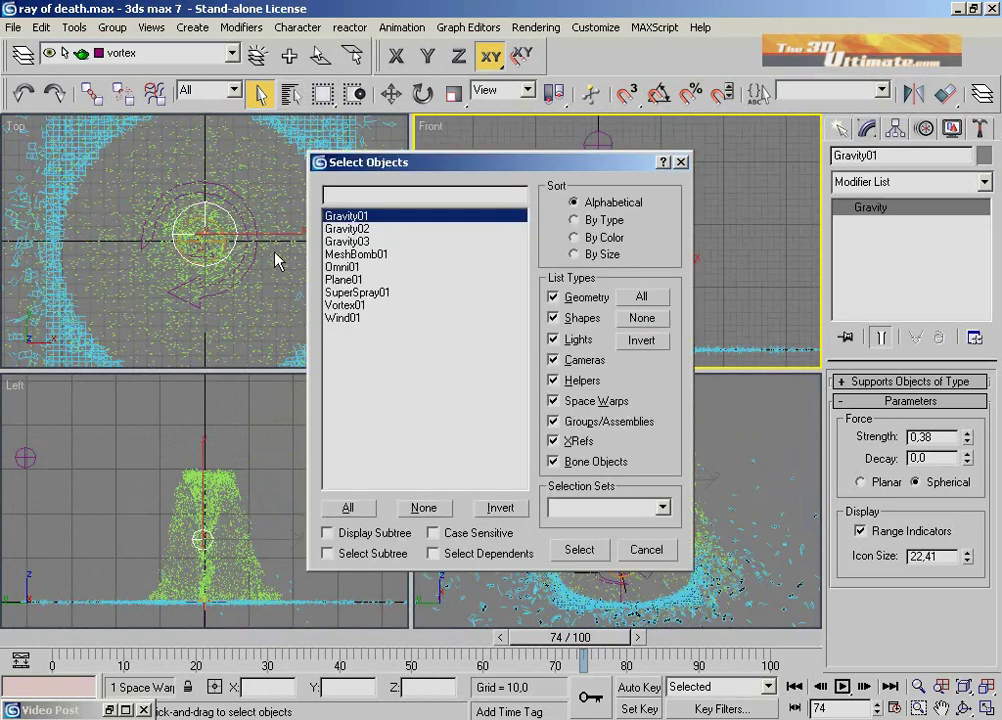
left_click(385, 305)
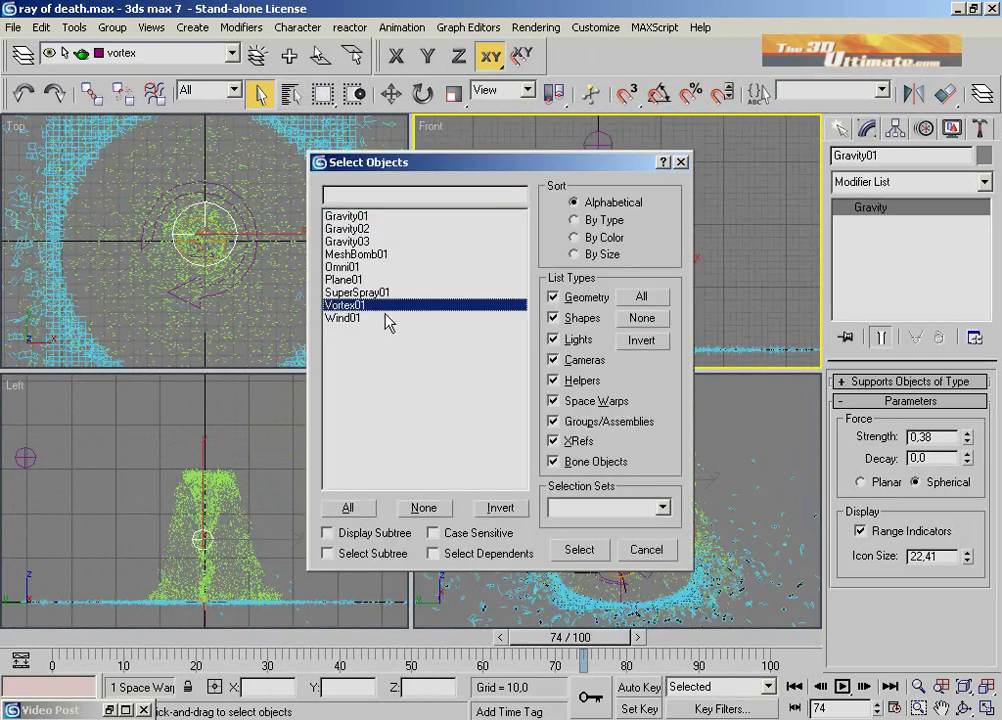
left_click(566, 558)
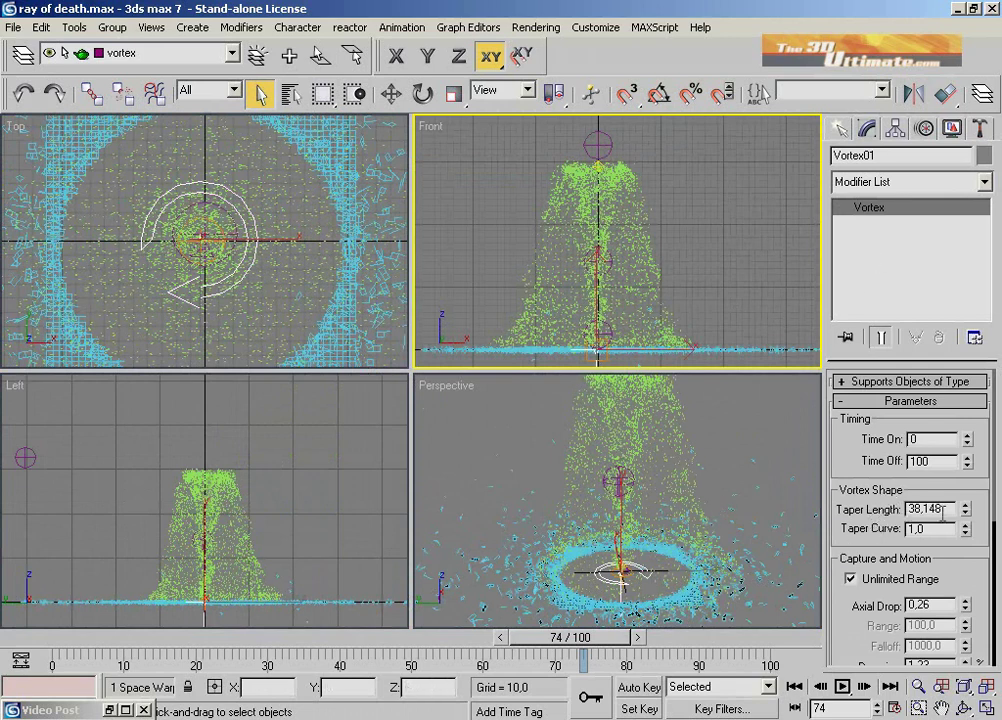
Drag Vortex01's Taper Length down to 0.0 and scrub to frame 62 to review the beam.
left_click_drag(969, 513, 971, 334)
left_click_drag(997, 490, 997, 655)
left_click_drag(526, 646, 496, 633)
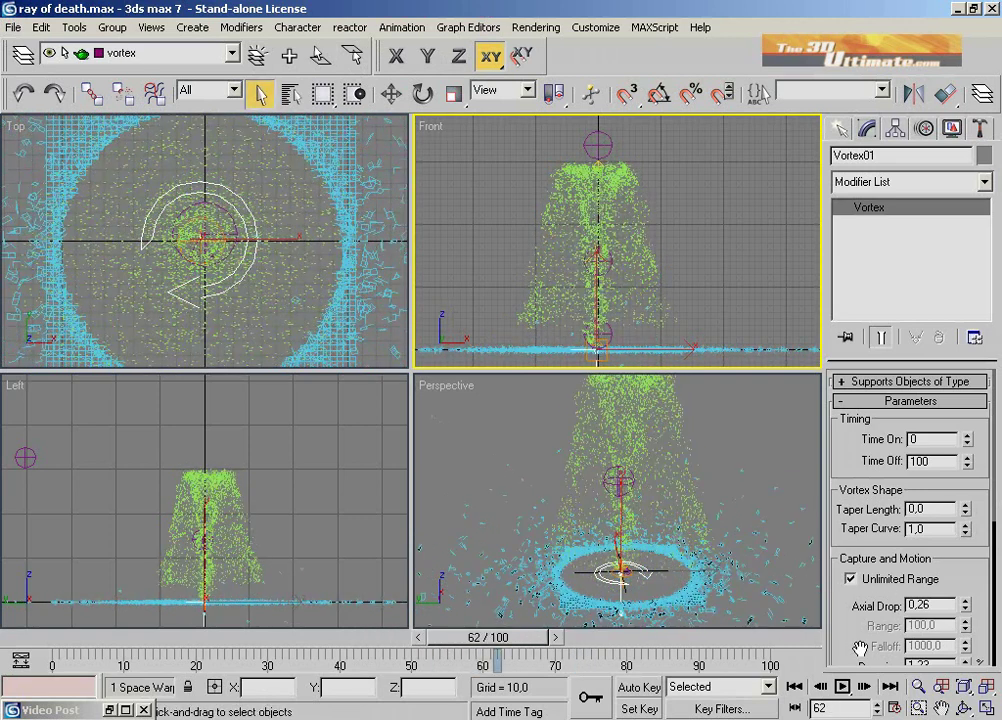
left_click_drag(859, 650, 899, 430)
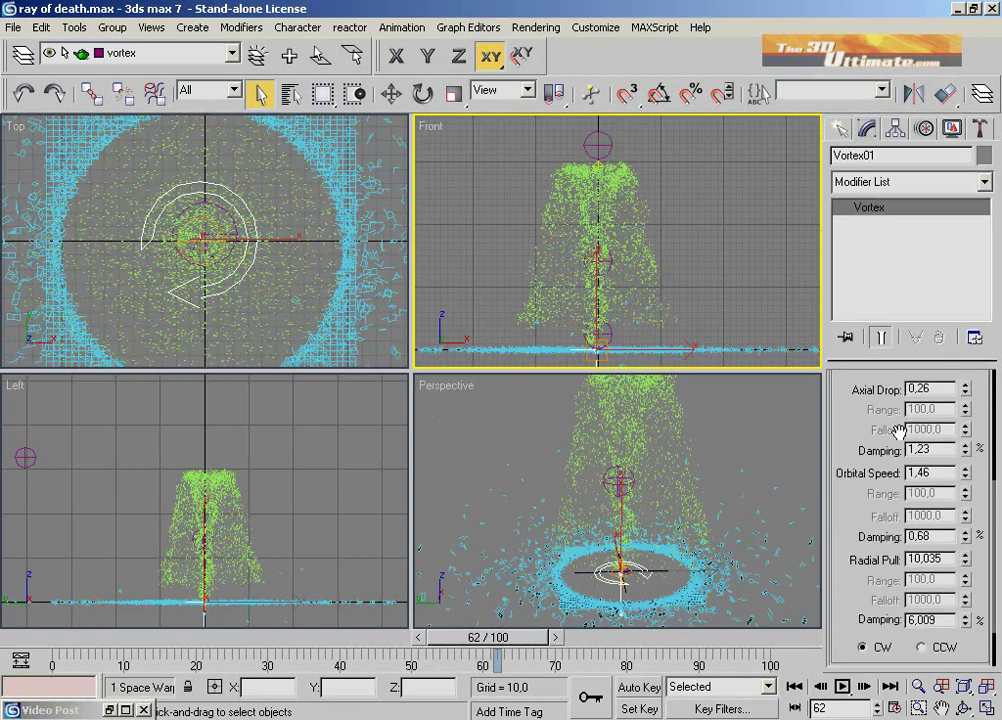
Set Vortex01's Orbital Speed to 3.0 and preview the wider swirl up to frame 95.
double_click(918, 472)
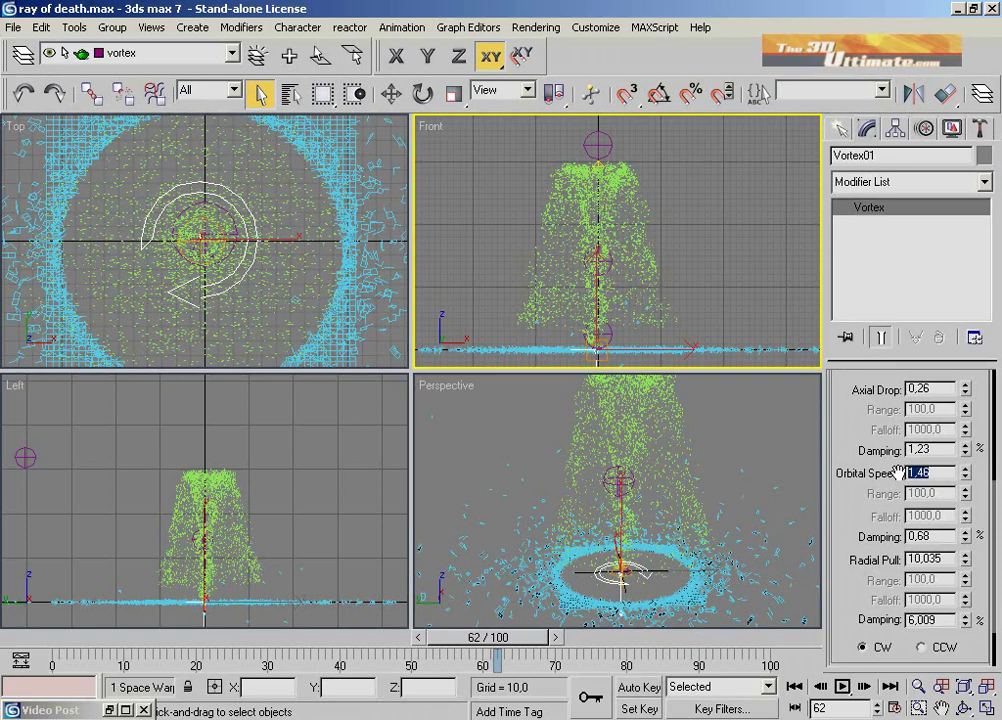
type("3")
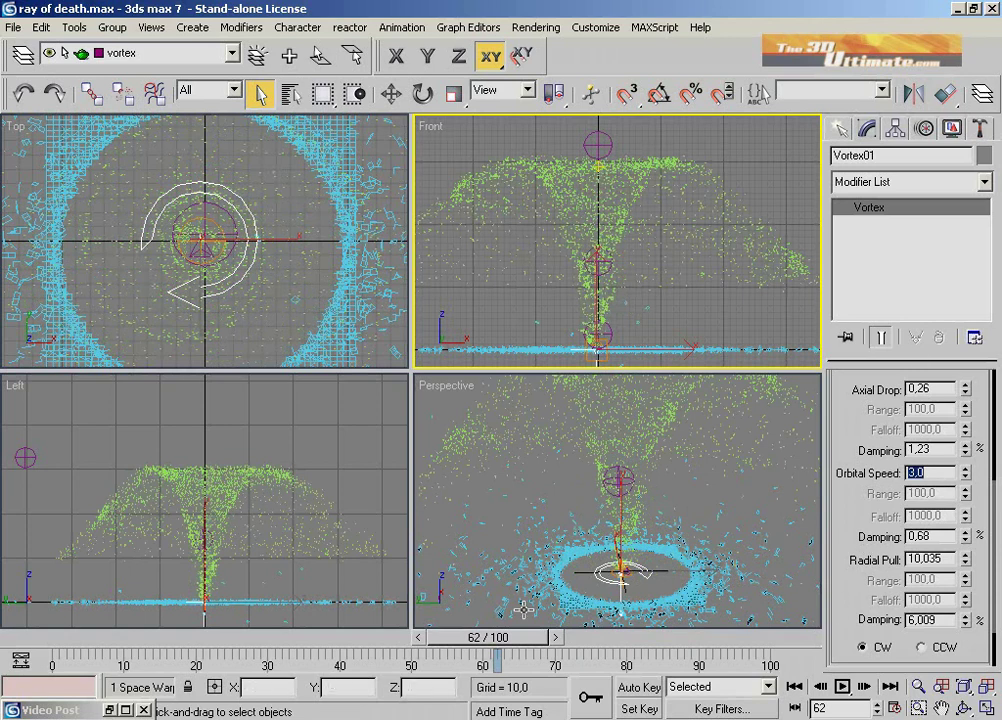
mouse_move(478, 636)
left_mouse_down()
mouse_move(330, 636)
mouse_move(528, 635)
mouse_move(246, 613)
mouse_move(90, 616)
mouse_move(570, 632)
mouse_move(709, 617)
left_mouse_up()
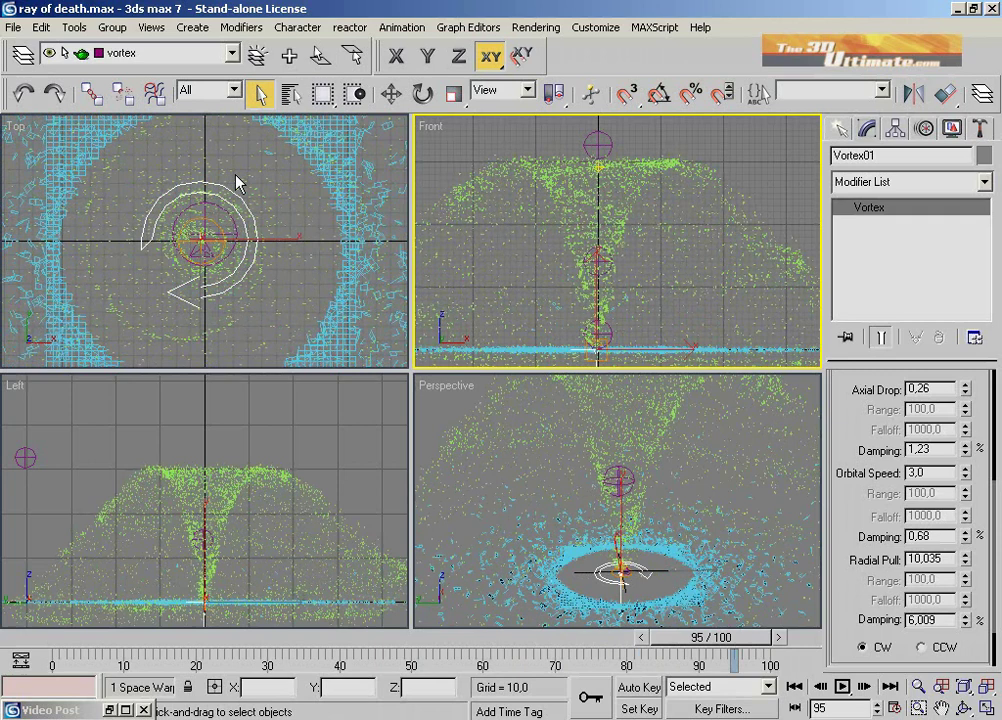
Undo the Orbital Speed back to 1.46 and bring up the Create panel's Forces space warps.
left_click(22, 96)
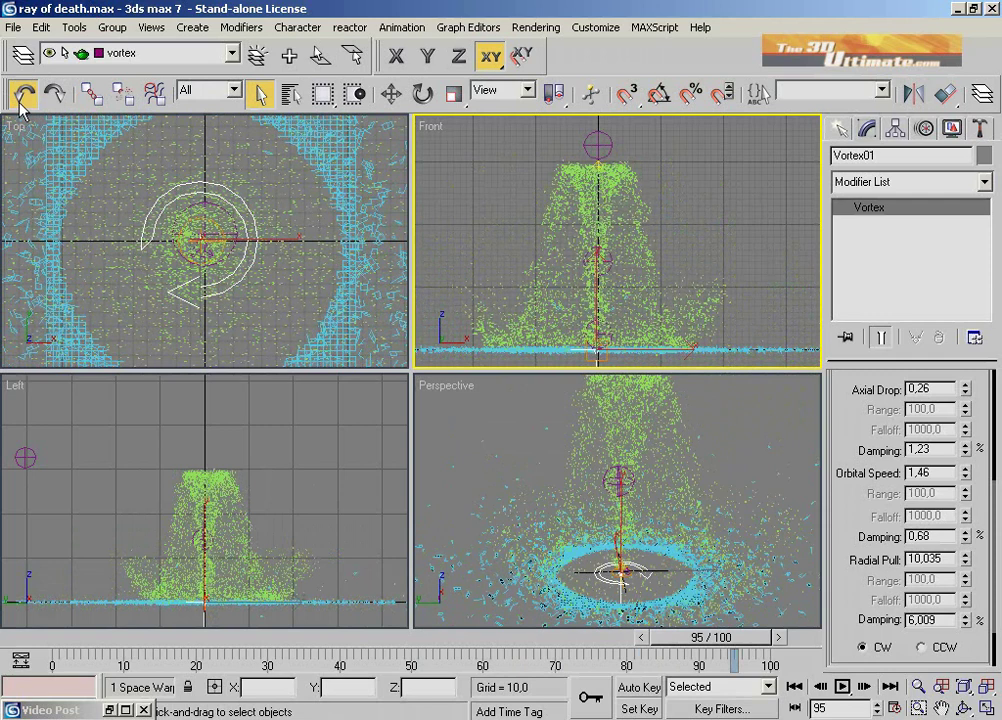
left_click(20, 104)
left_click(840, 128)
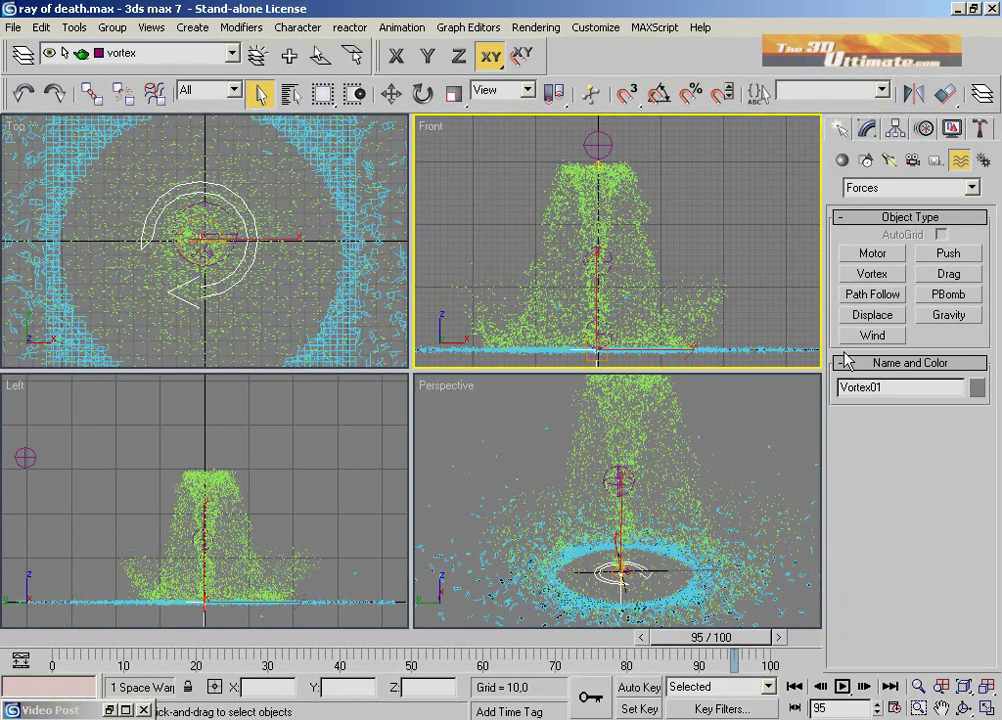